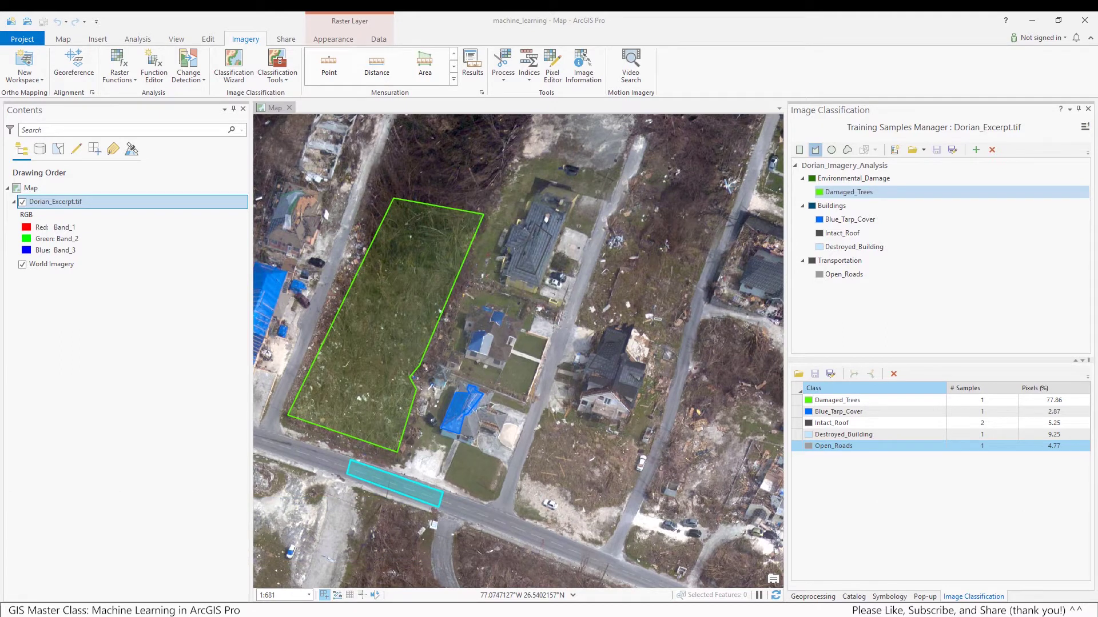
# Step: Open the Classify tool for Dorian_Excerpt.tif, keeping Support Vector Machine as the classifier
pyautogui.click(58, 202)
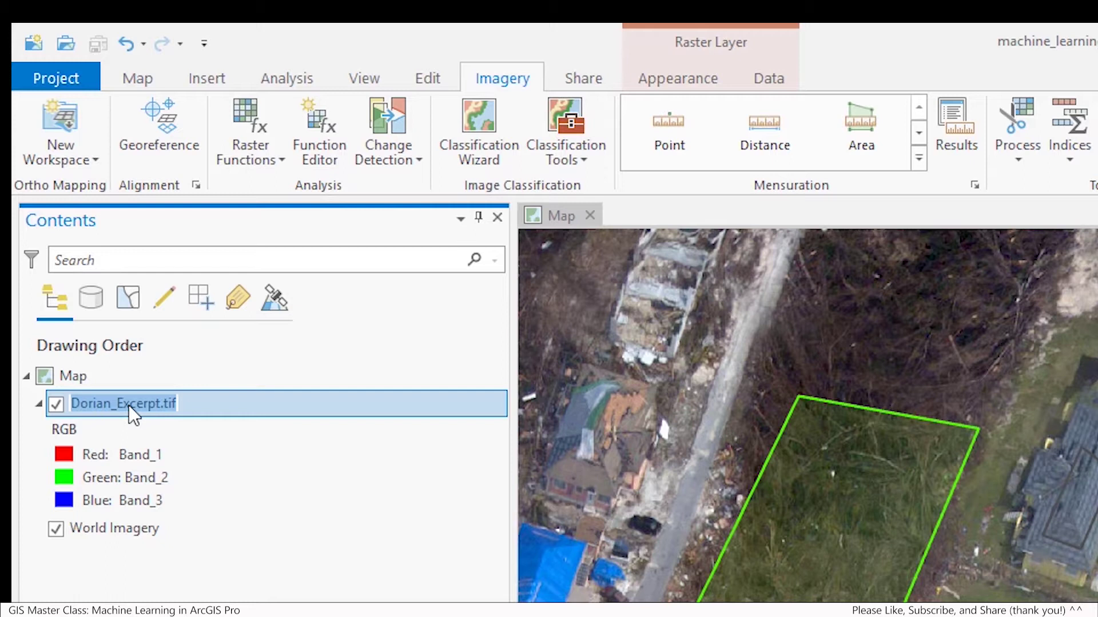
pyautogui.press('Return')
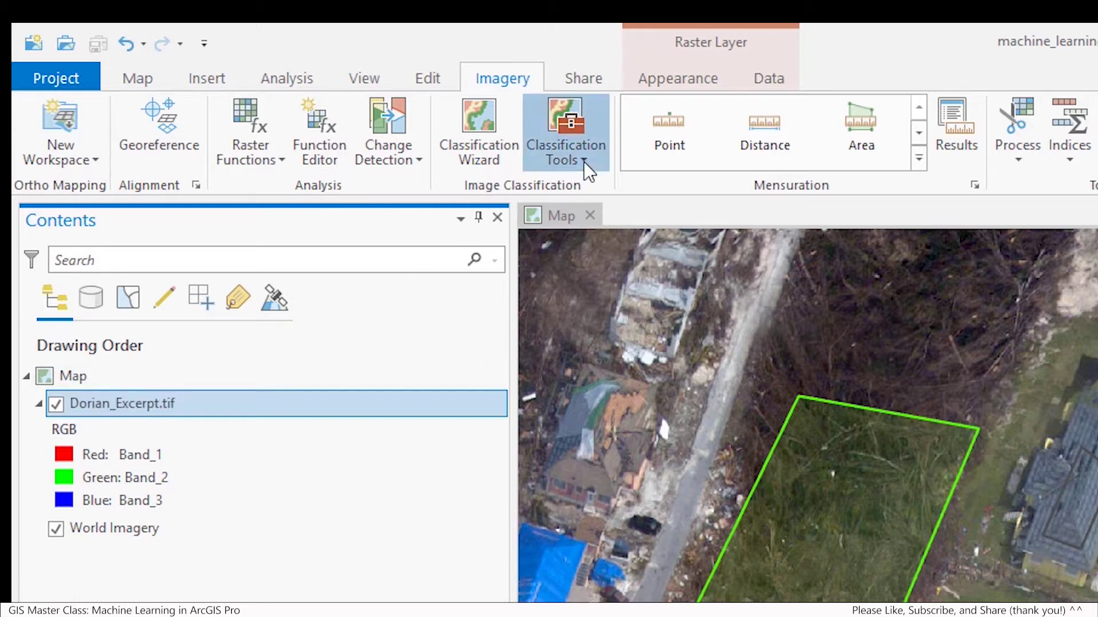
pyautogui.click(584, 163)
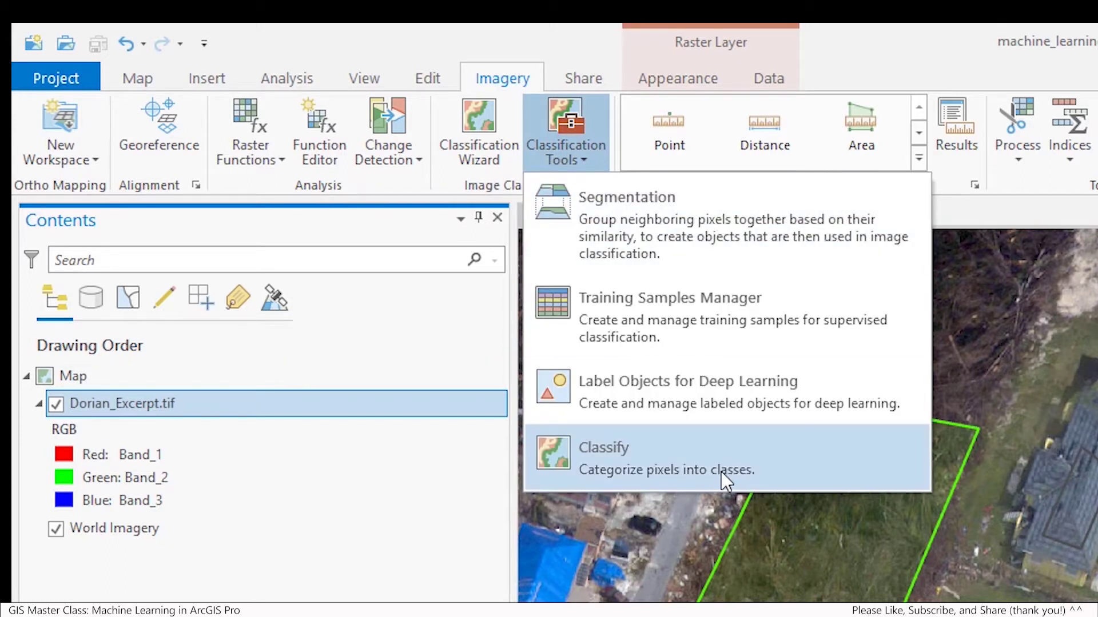
pyautogui.click(722, 468)
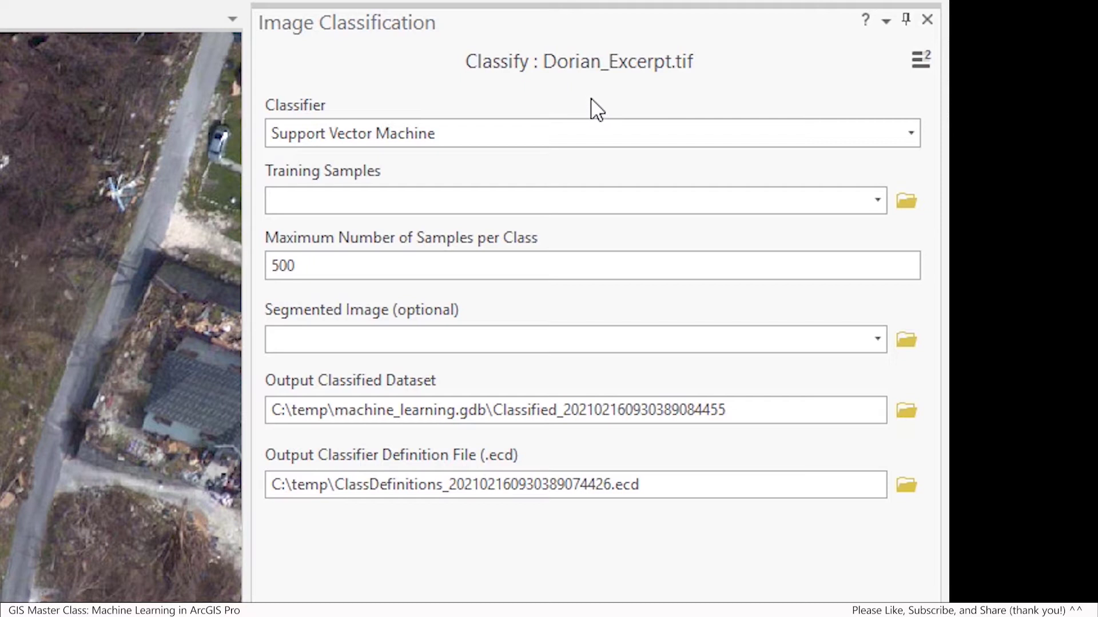
pyautogui.click(521, 141)
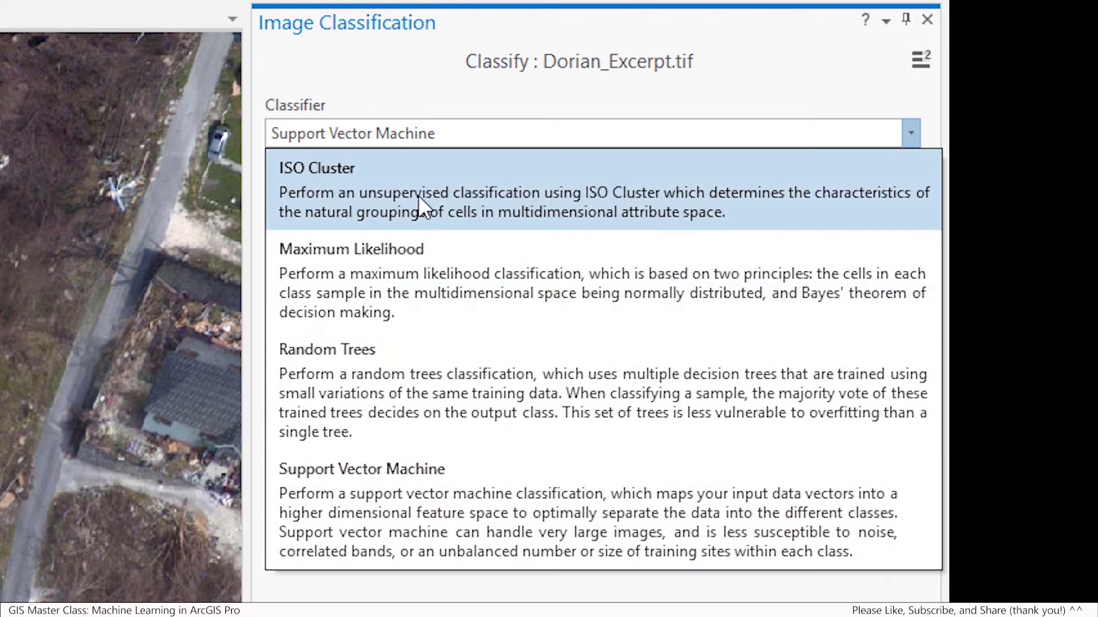
pyautogui.click(400, 502)
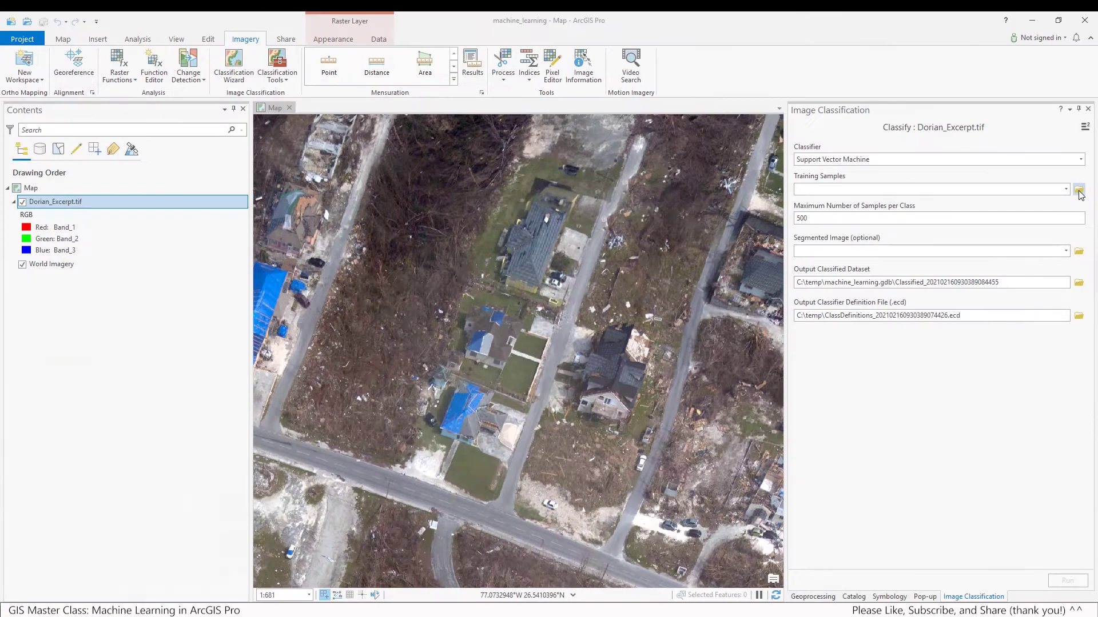
# Step: Browse to the refreshed C:\temp folder and choose Abaco_Samples.shp as the training samples
pyautogui.click(1079, 191)
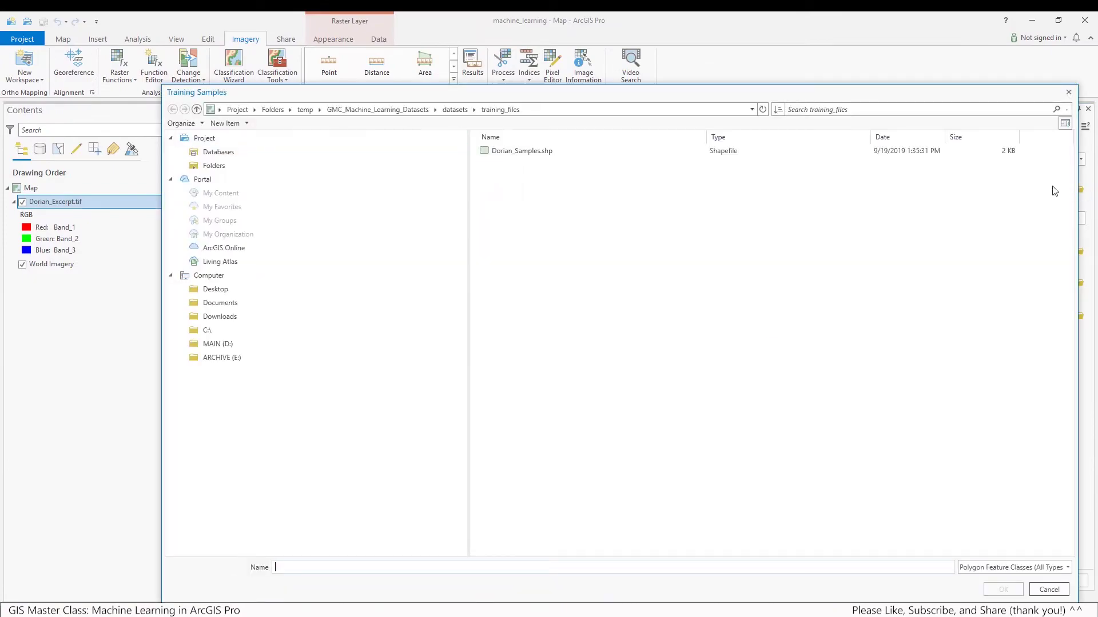
pyautogui.click(305, 110)
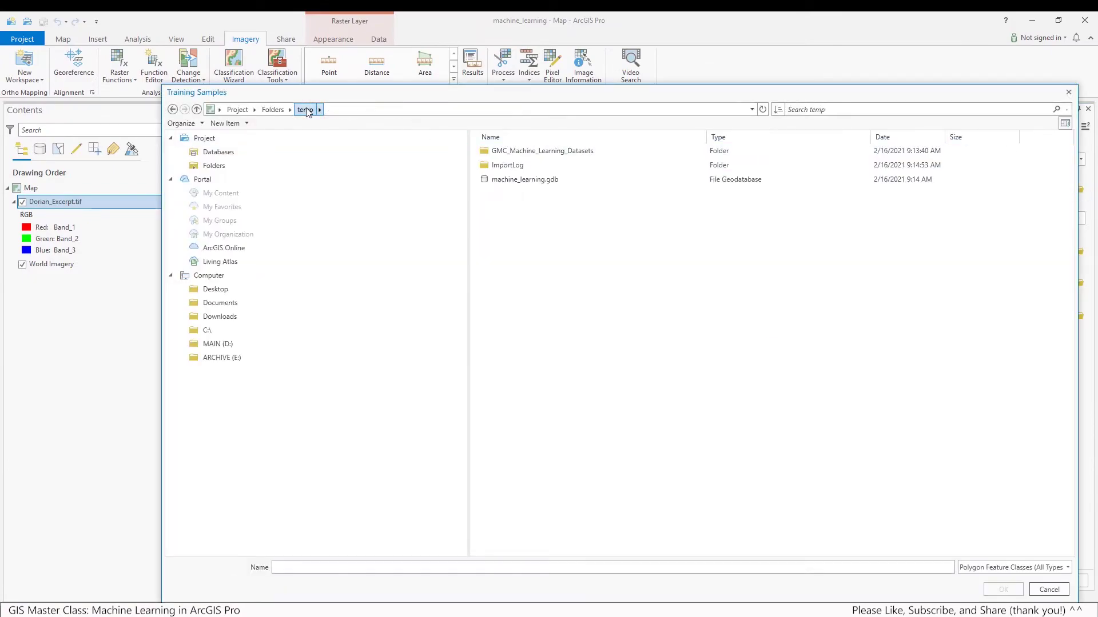
pyautogui.rightClick(514, 237)
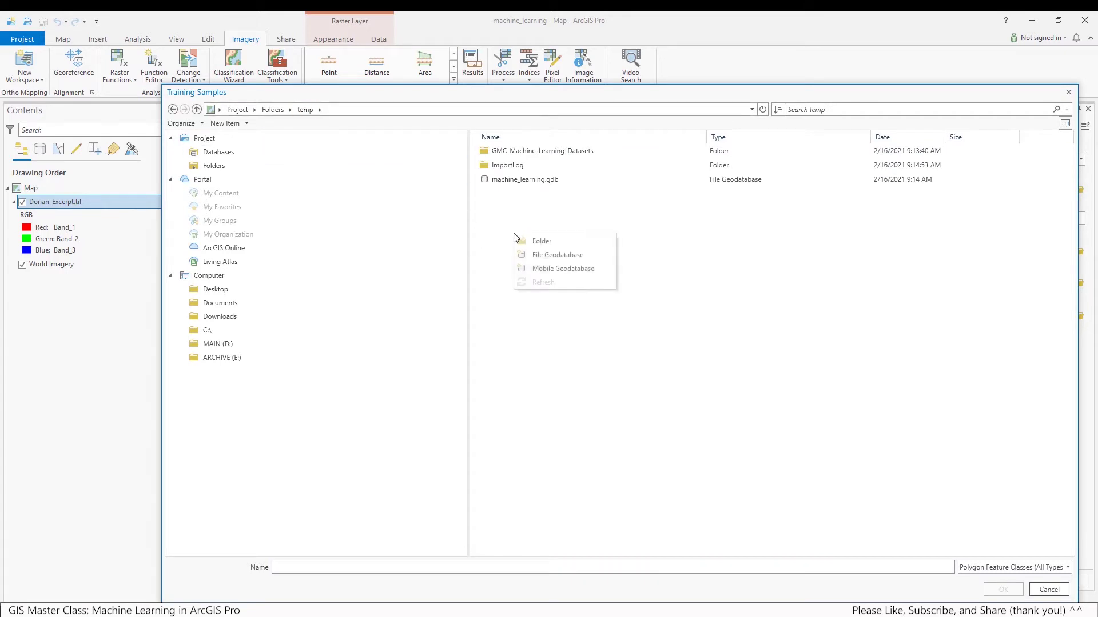
pyautogui.click(274, 110)
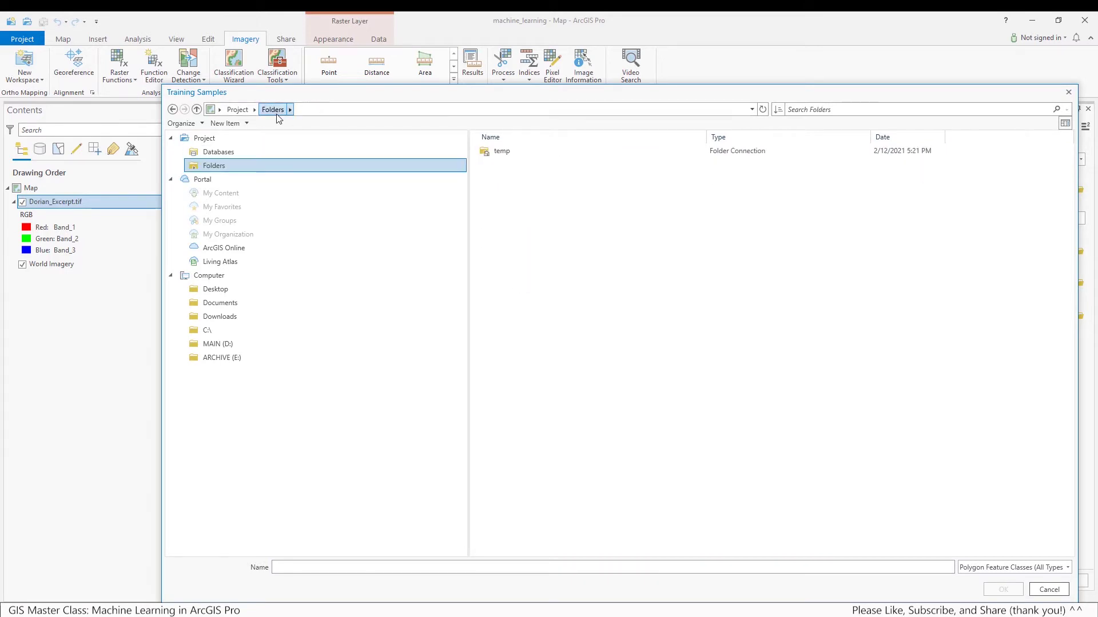
pyautogui.doubleClick(501, 152)
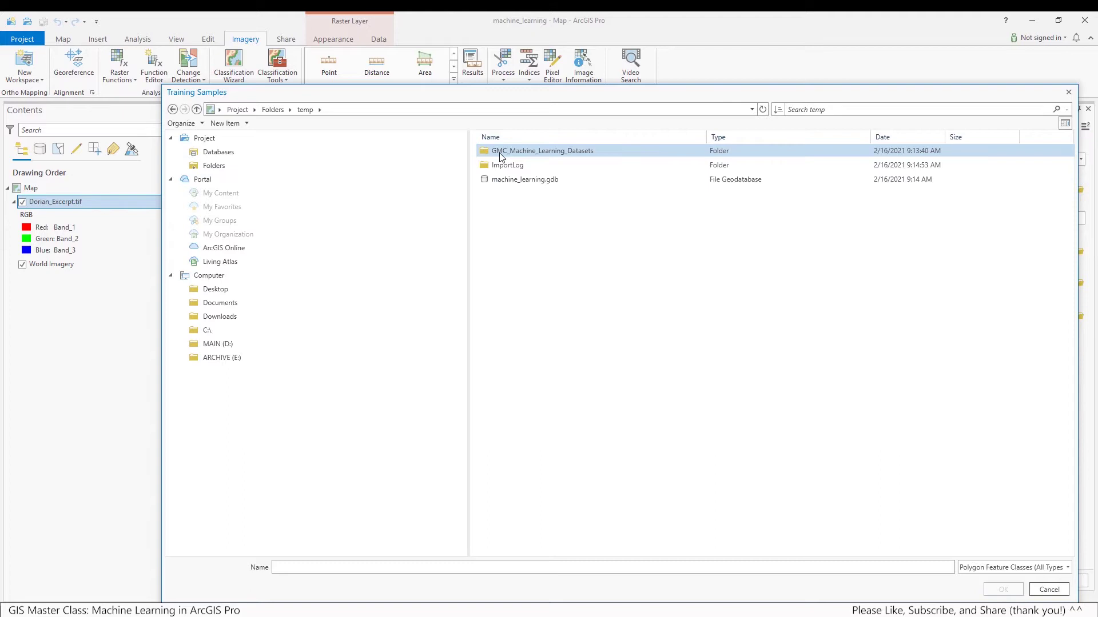
pyautogui.rightClick(517, 212)
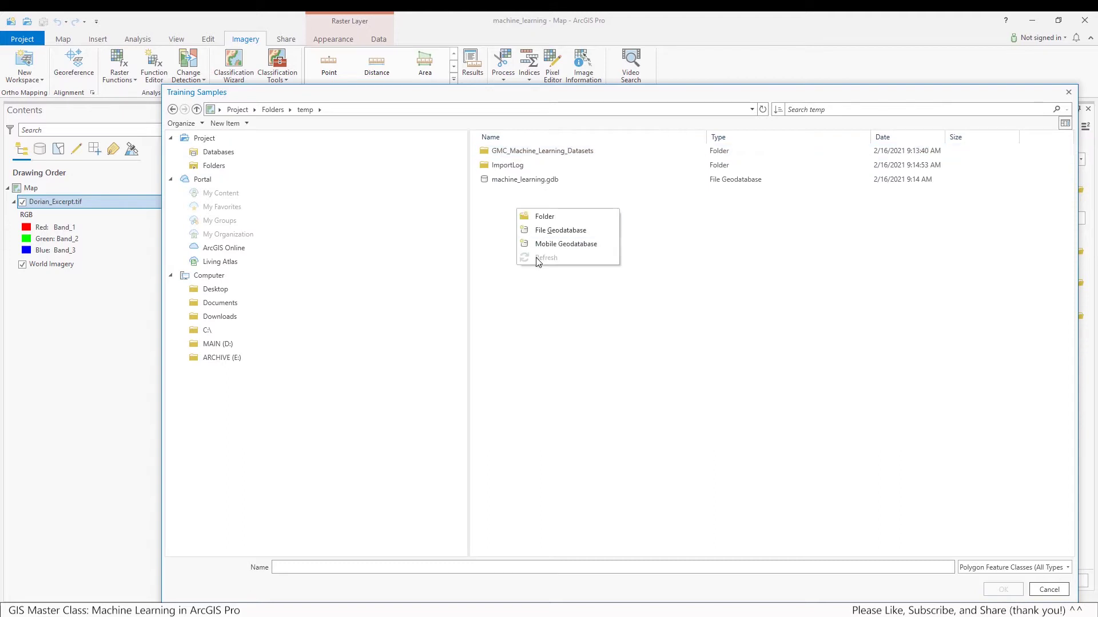
pyautogui.click(542, 273)
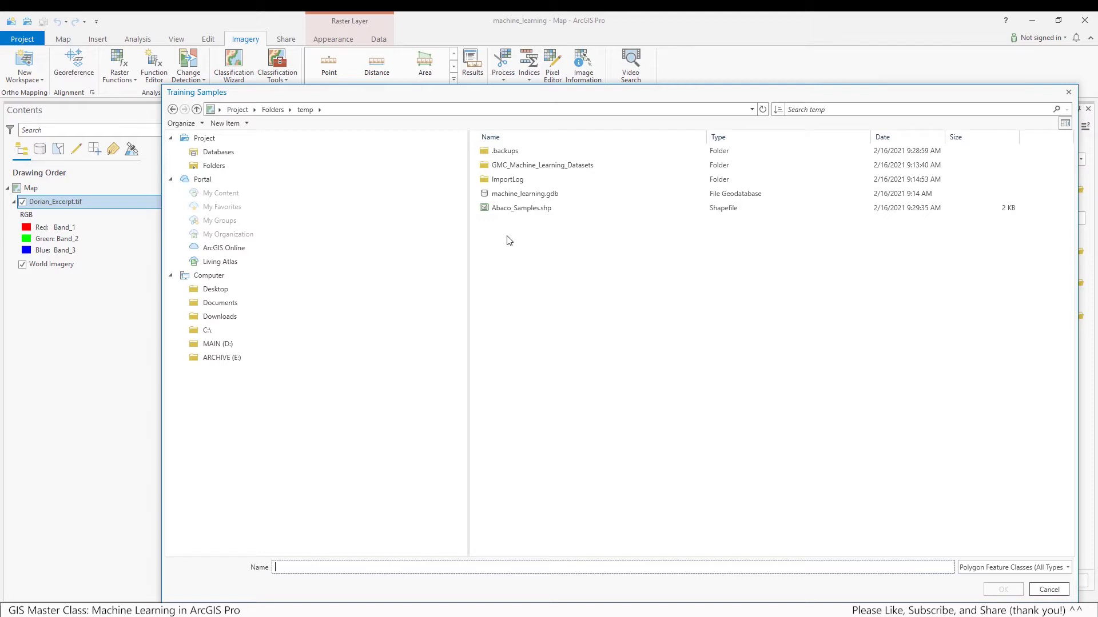
pyautogui.click(530, 209)
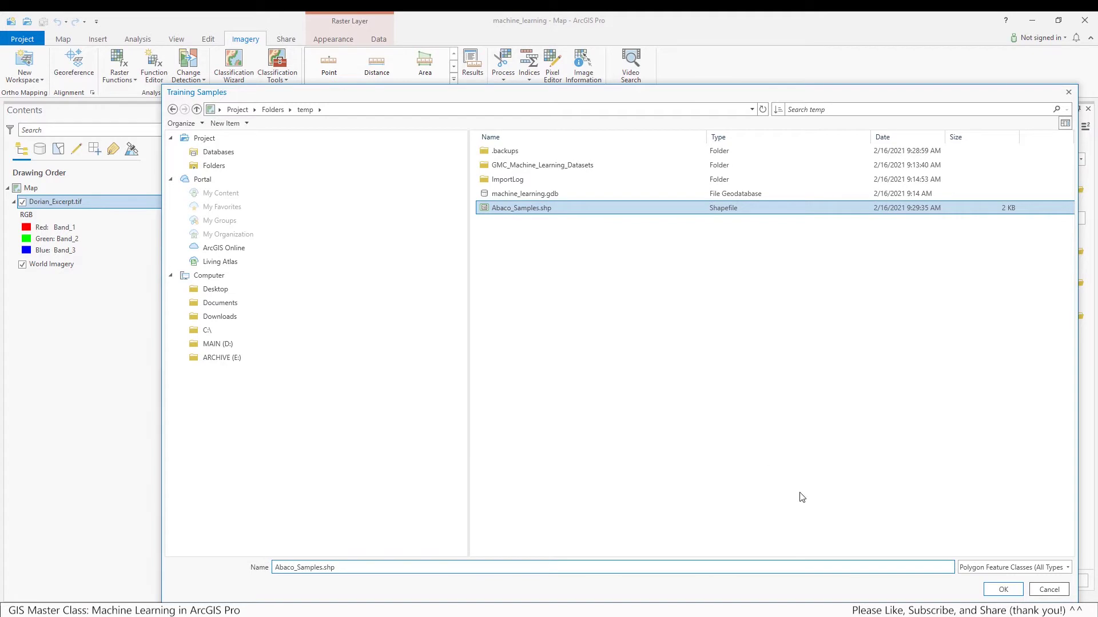
pyautogui.click(1001, 590)
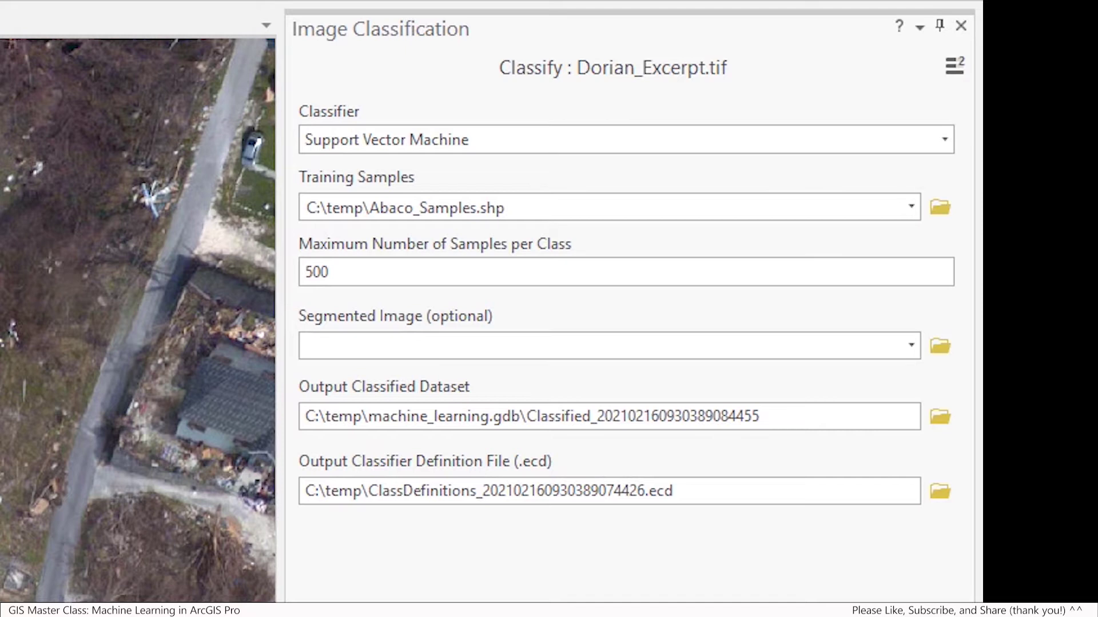
# Step: Name the output classified dataset Classified_1 and run the classification
pyautogui.click(636, 416)
pyautogui.moveTo(598, 416); pyautogui.dragTo(766, 422)
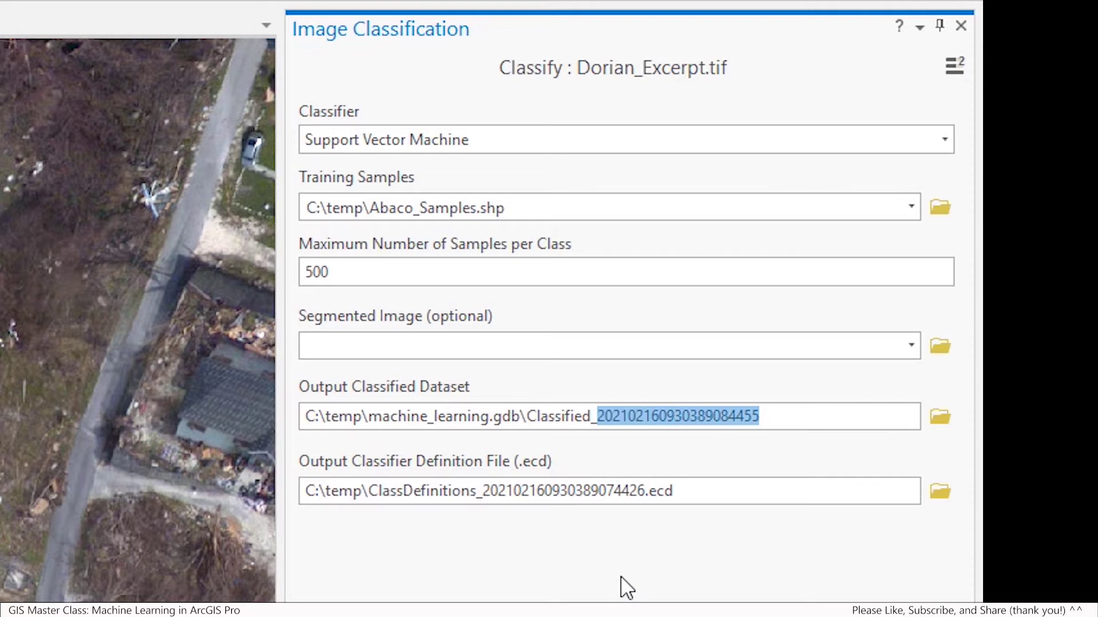
pyautogui.write('1')
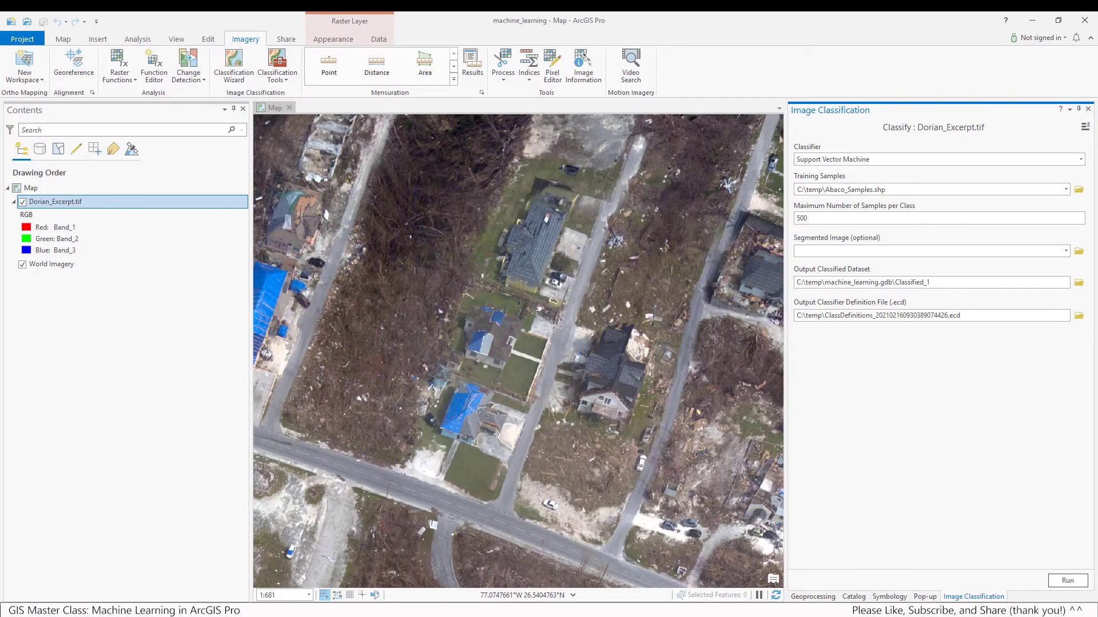
pyautogui.click(1068, 581)
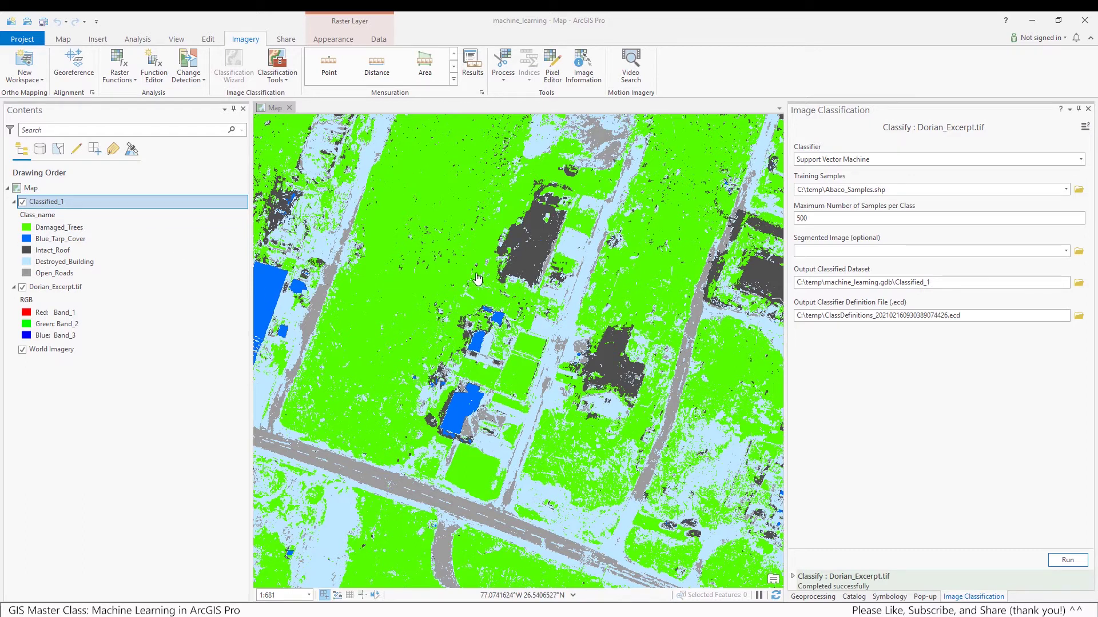
# Step: Zoom and pan the map to centre the Classified_1 raster amid the surrounding imagery
pyautogui.scroll(-2, 478, 279)
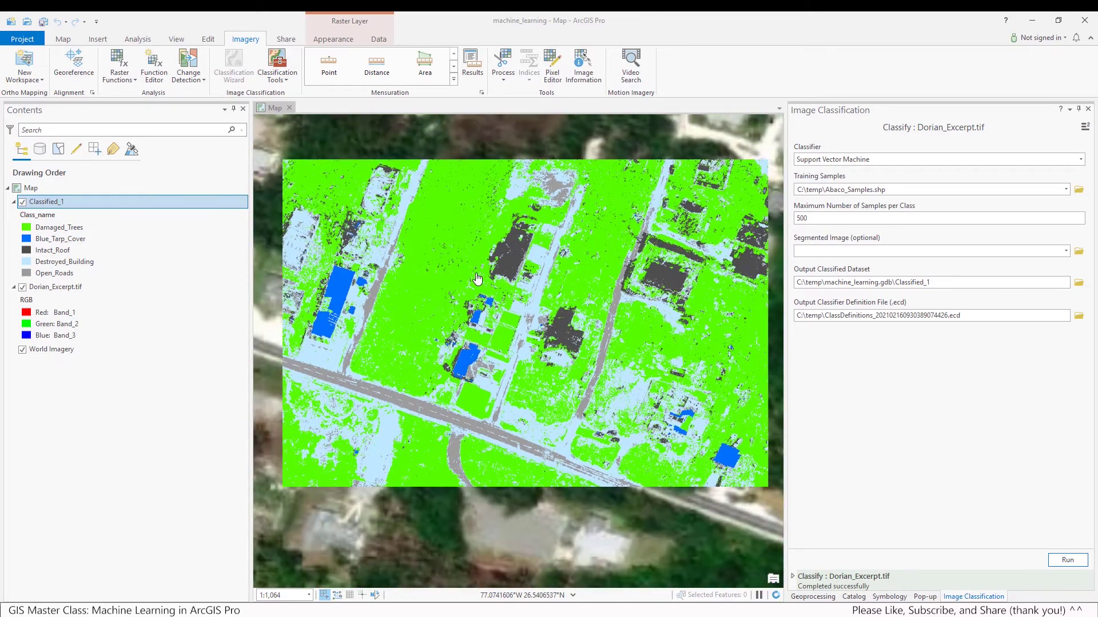
pyautogui.scroll(-2, 478, 279)
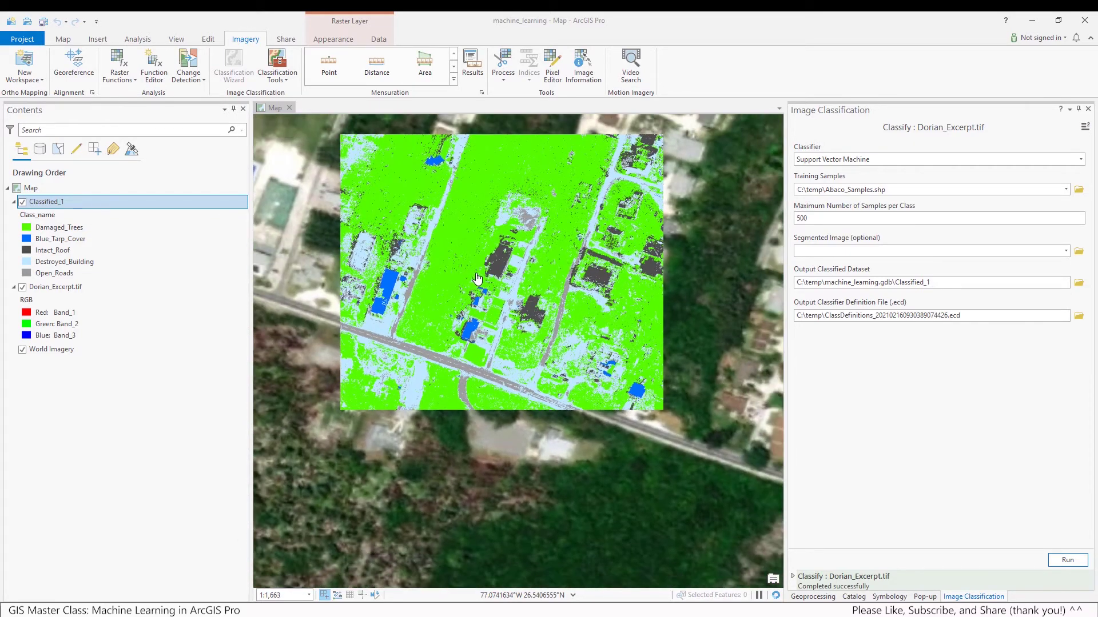
pyautogui.scroll(2, 478, 279)
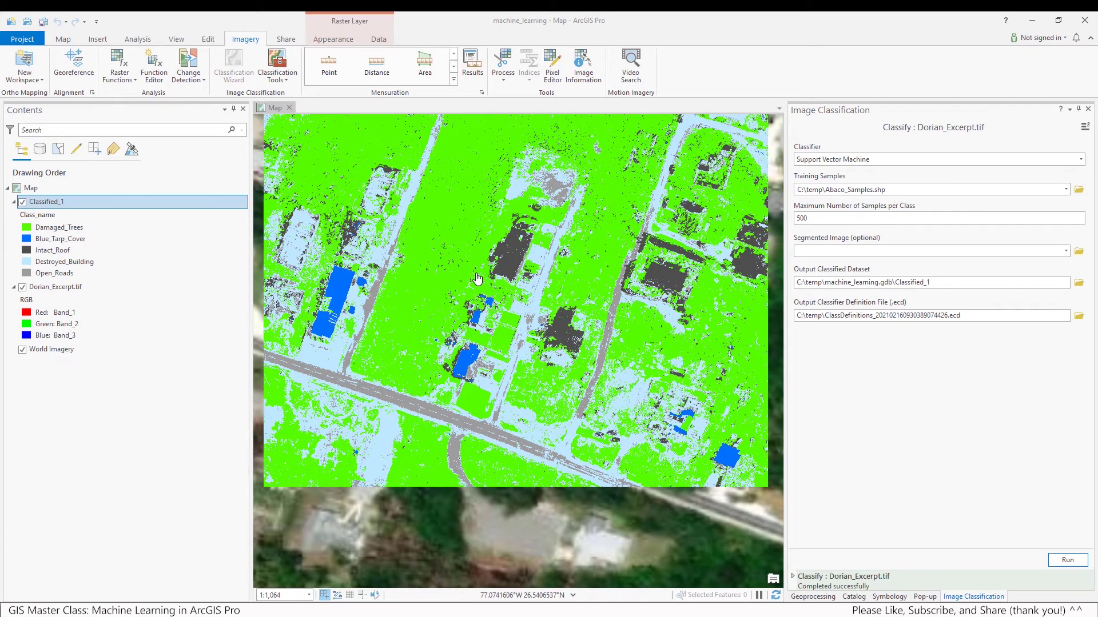
pyautogui.moveTo(491, 220); pyautogui.dragTo(493, 280)
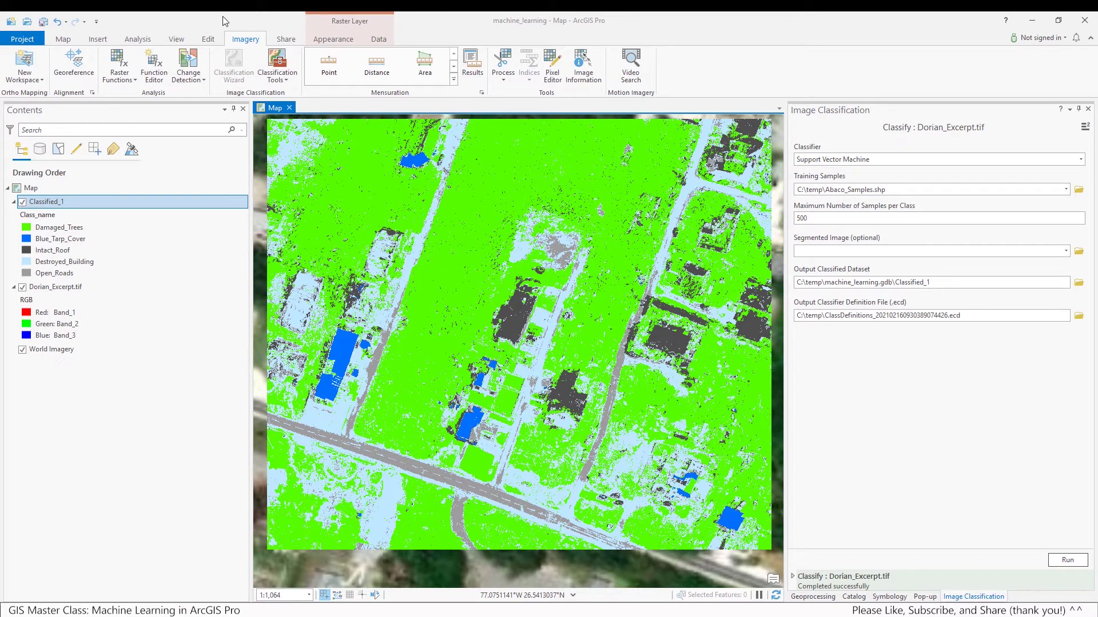
# Step: Search geoprocessing tools for 'Create Accur' and open Create Accuracy Assessment Points
pyautogui.click(137, 39)
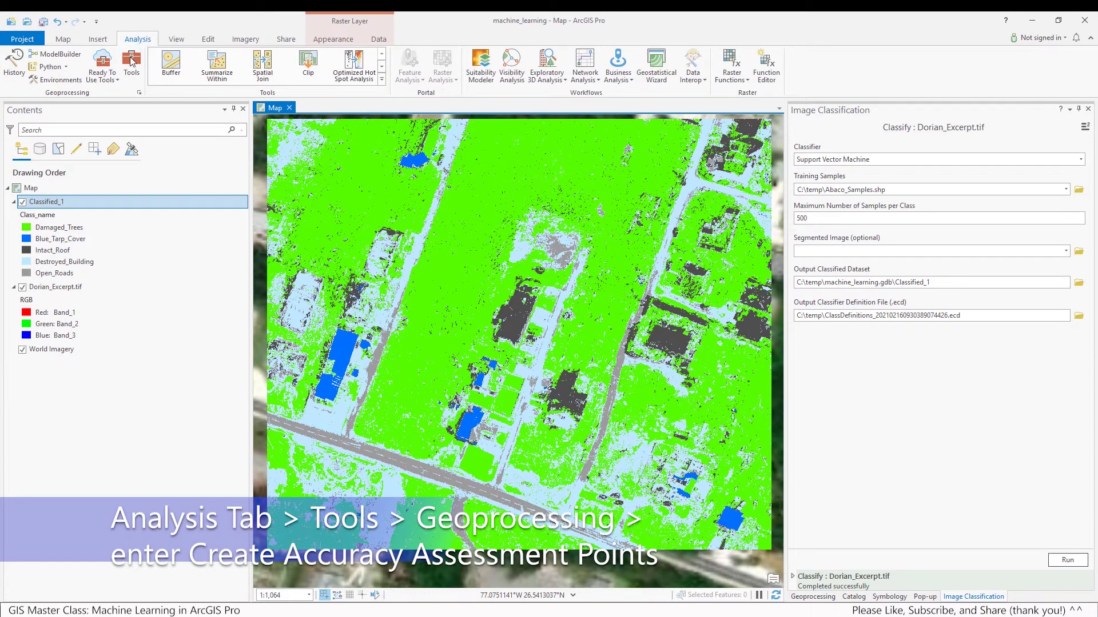
pyautogui.click(132, 67)
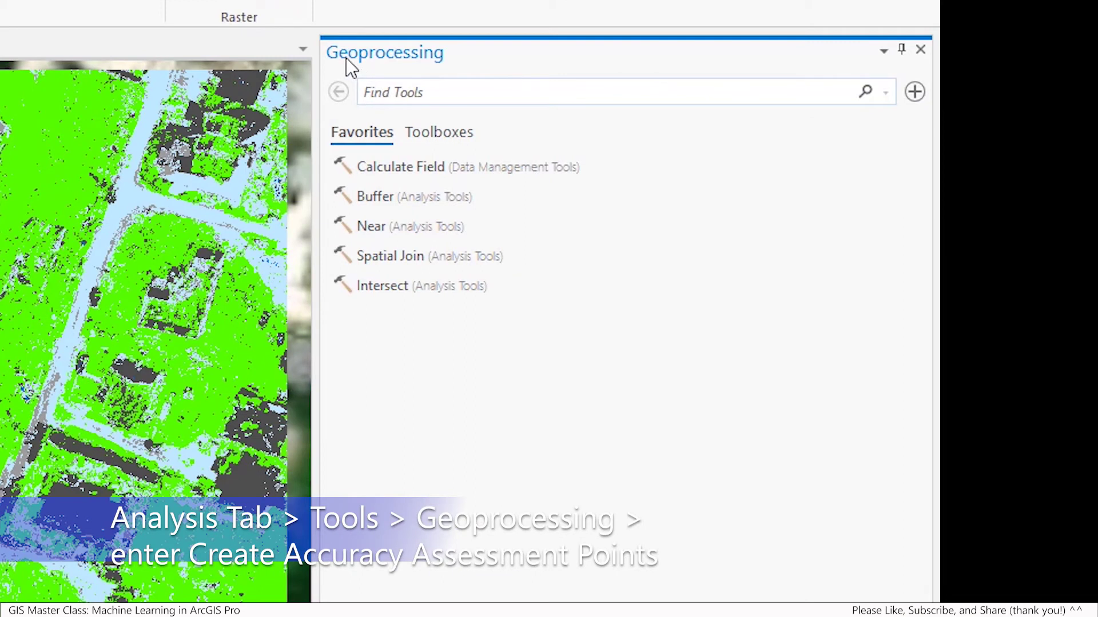
pyautogui.write('Create')
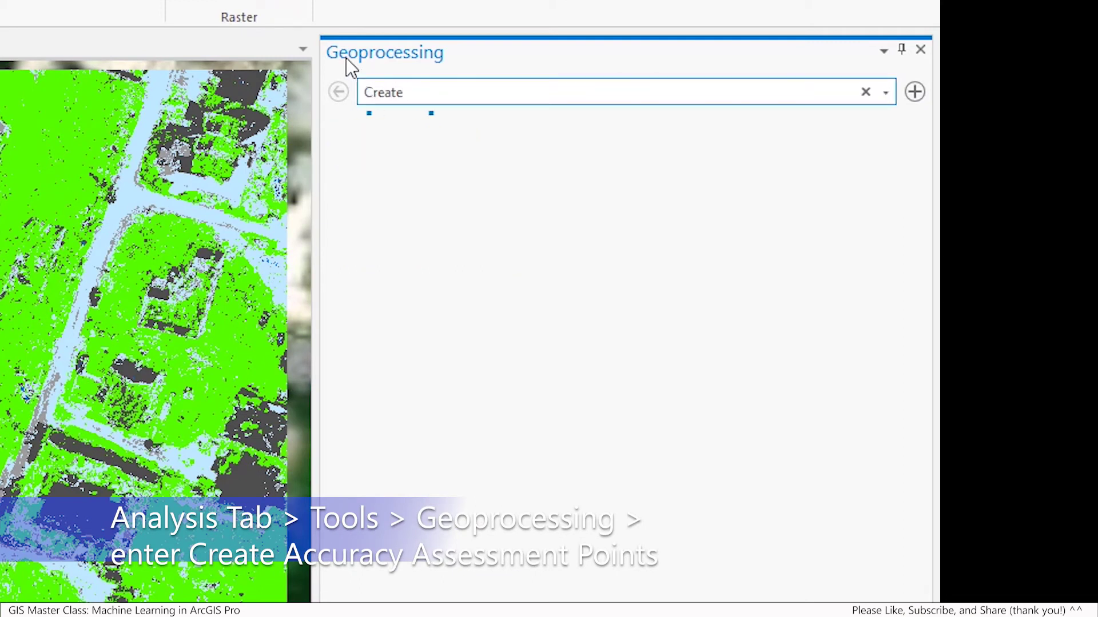
pyautogui.write(' Accur')
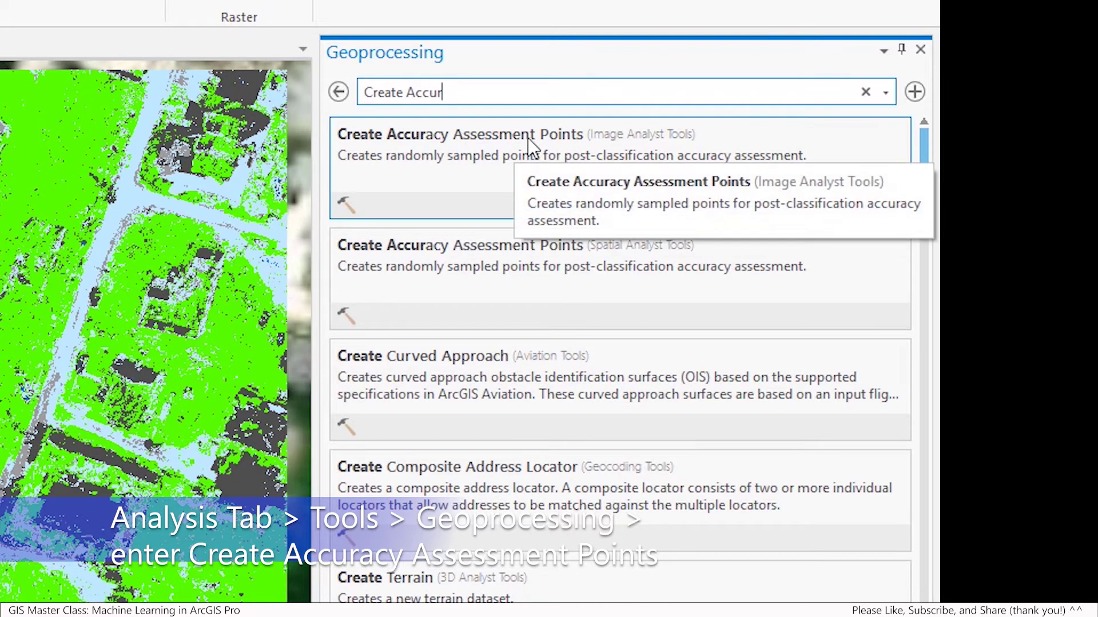
pyautogui.click(493, 143)
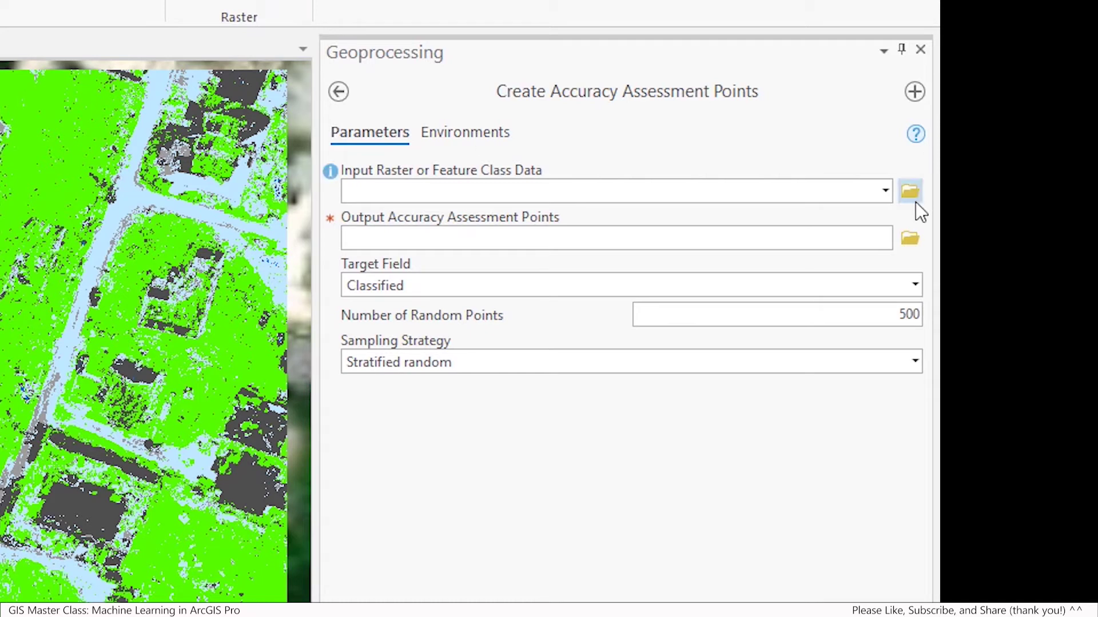
# Step: Generate 100 random assessment points from Classified_1 as the layer dorian_assessment_points
pyautogui.click(887, 194)
pyautogui.click(589, 219)
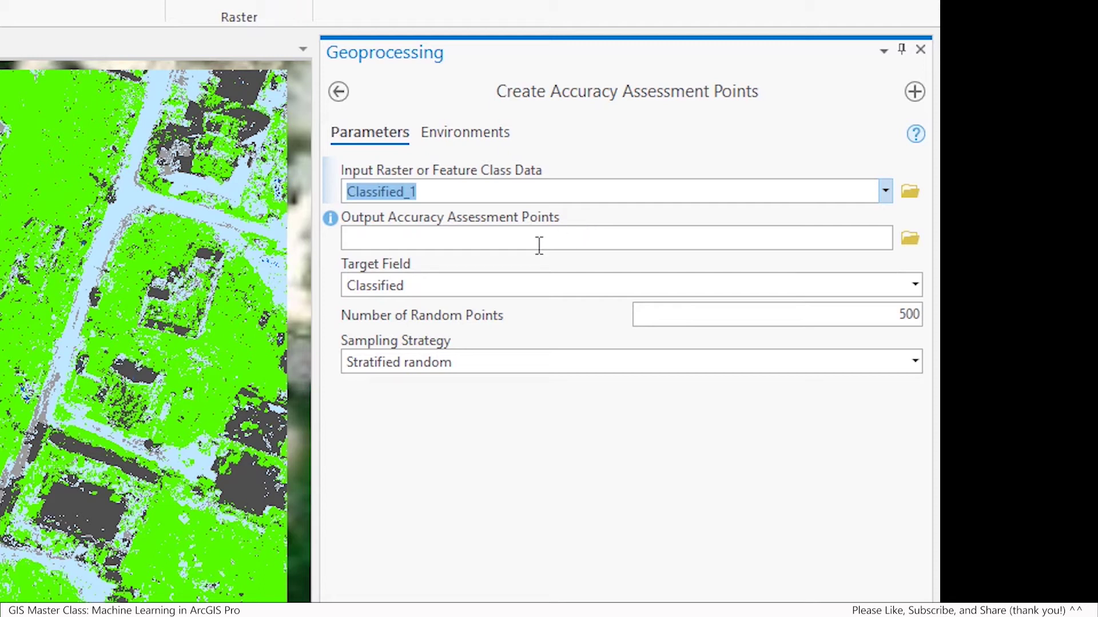
pyautogui.click(516, 244)
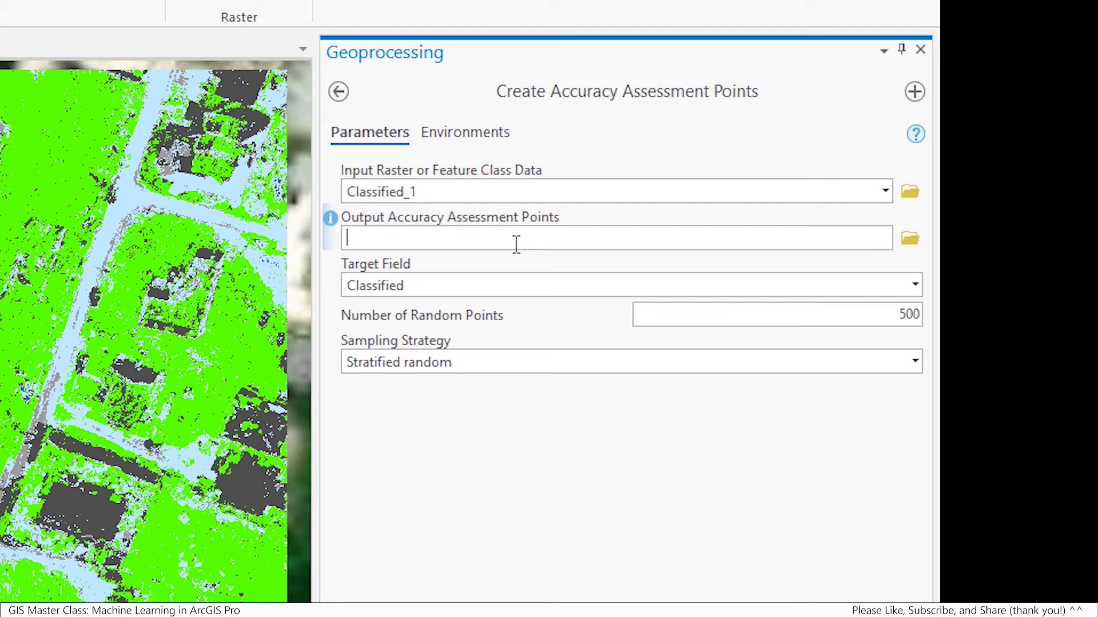
pyautogui.write('dorian_assessment')
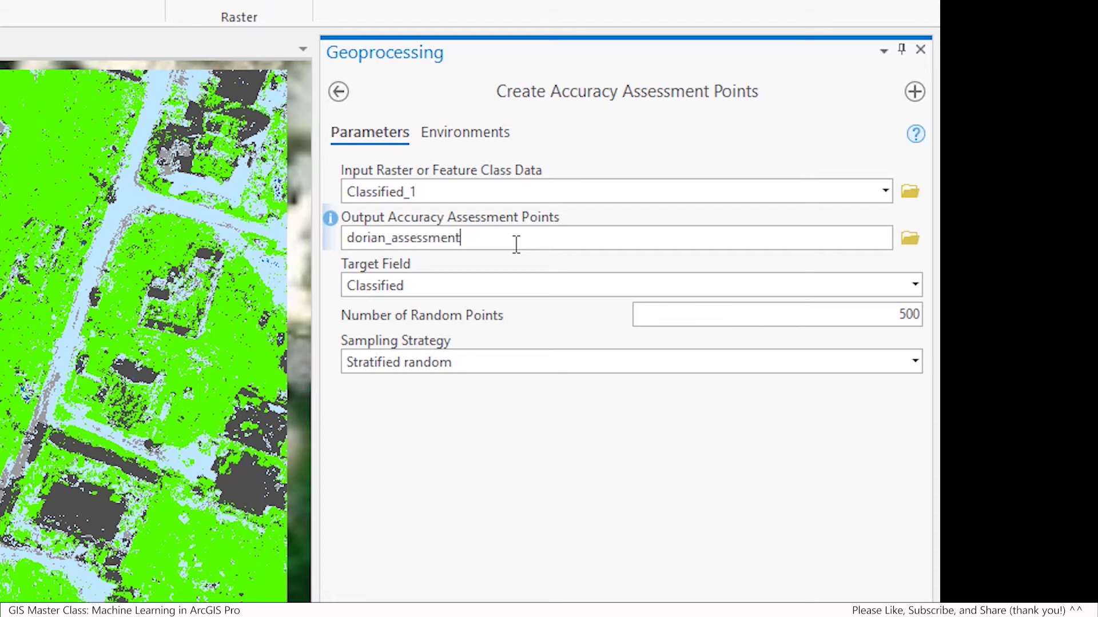
pyautogui.write('_points')
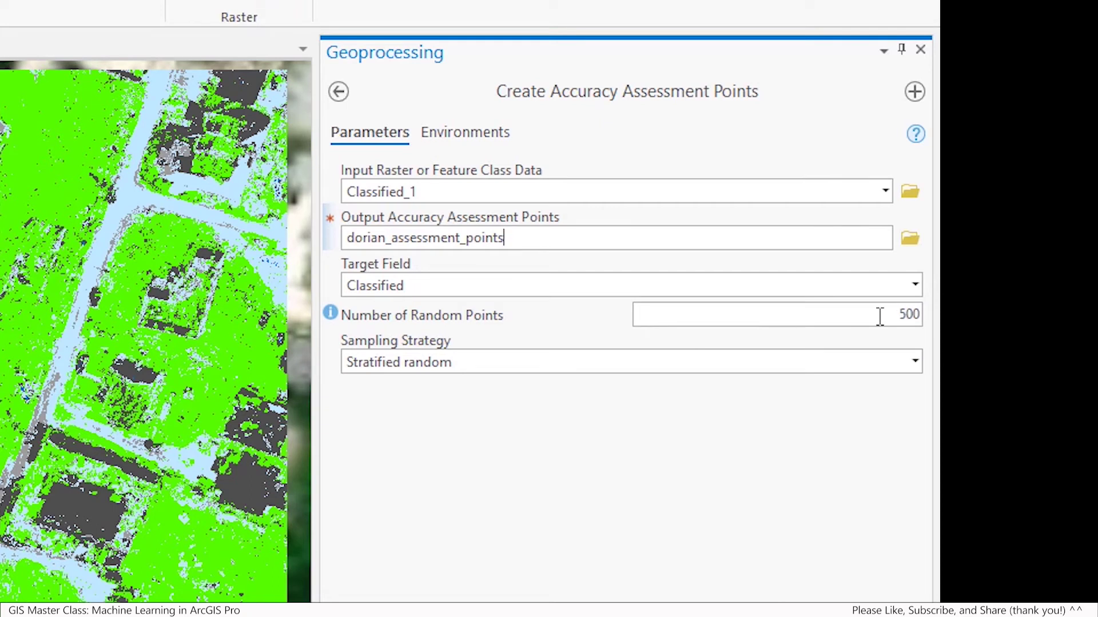
pyautogui.moveTo(885, 313); pyautogui.dragTo(931, 313)
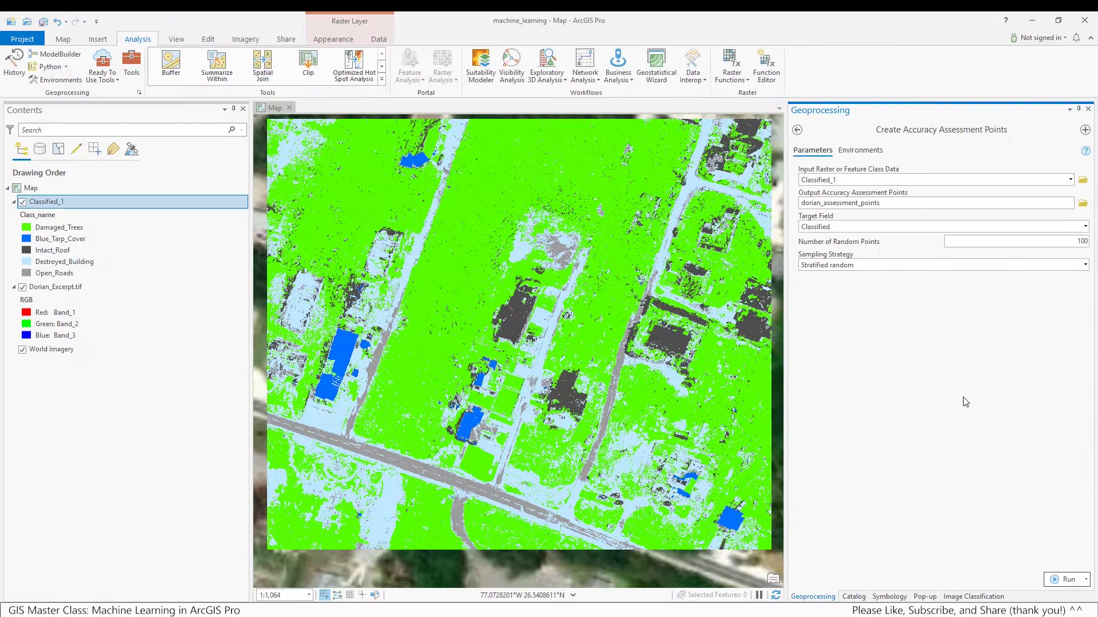
pyautogui.click(1065, 580)
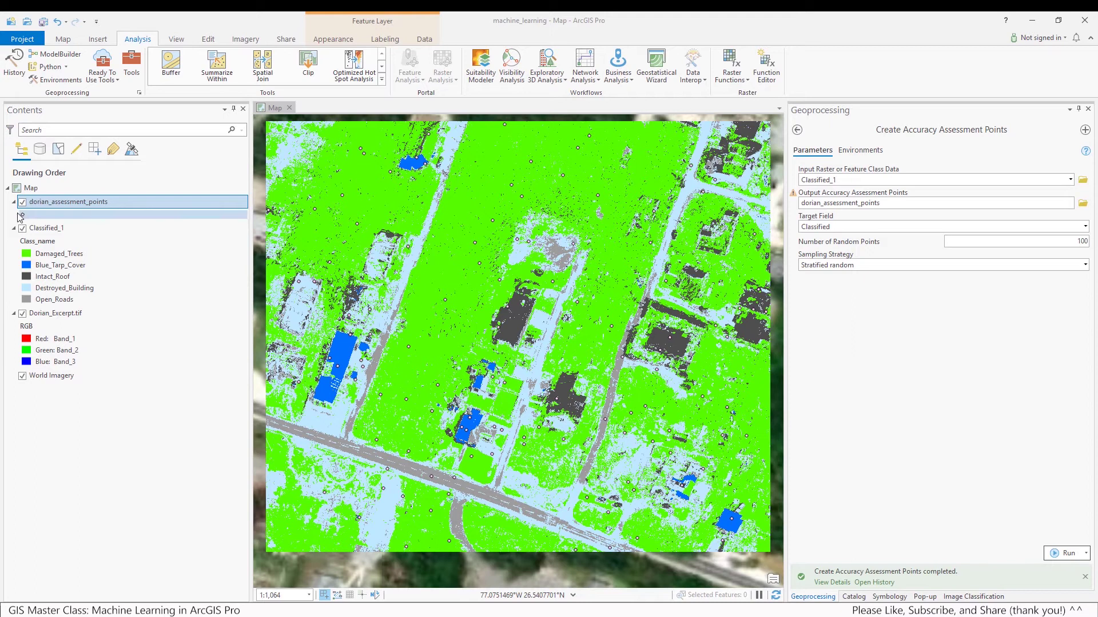
# Step: Symbolize dorian_assessment_points with the red Circle 3 symbol
pyautogui.click(24, 217)
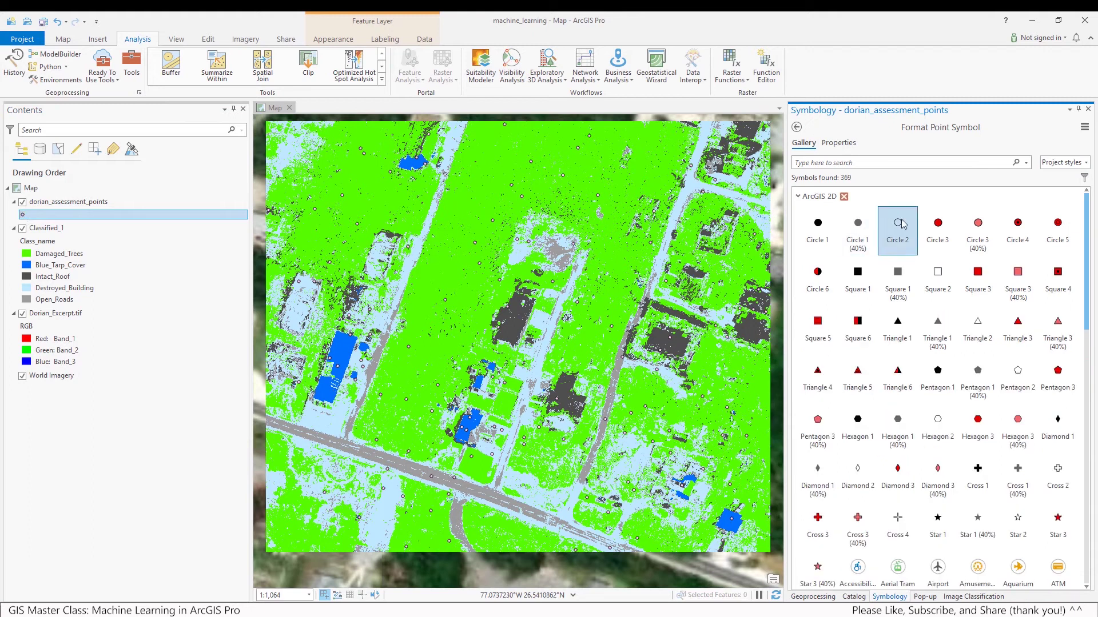
pyautogui.click(928, 224)
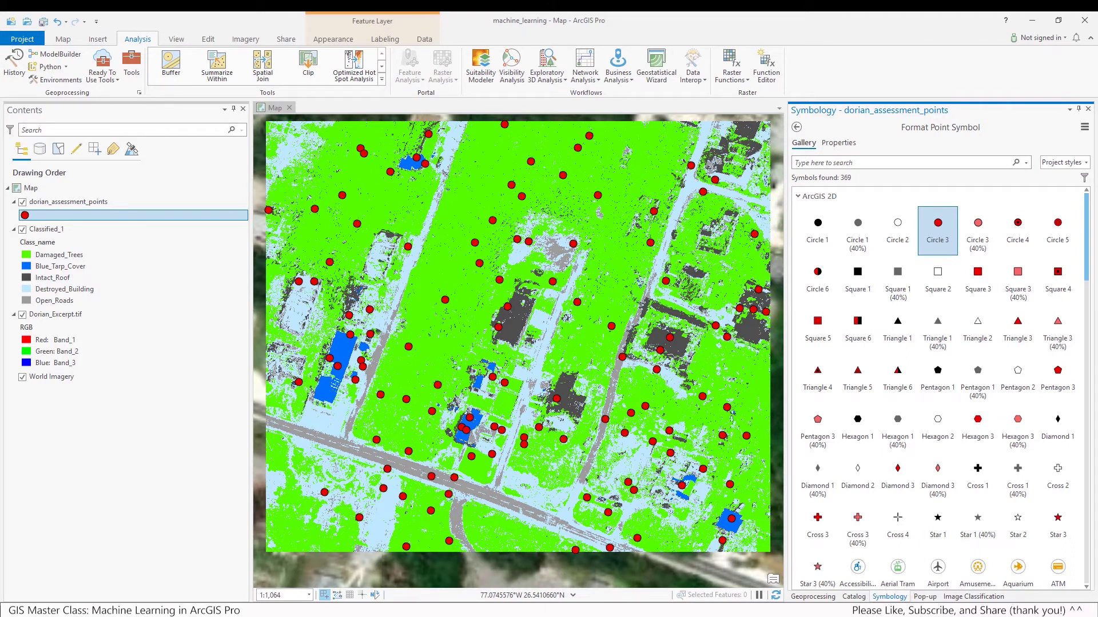
# Step: Zoom in and view point 10's attributes (Classified 11, GrndTruth -1), toggling Classified_1 to compare
pyautogui.scroll(2, 342, 210)
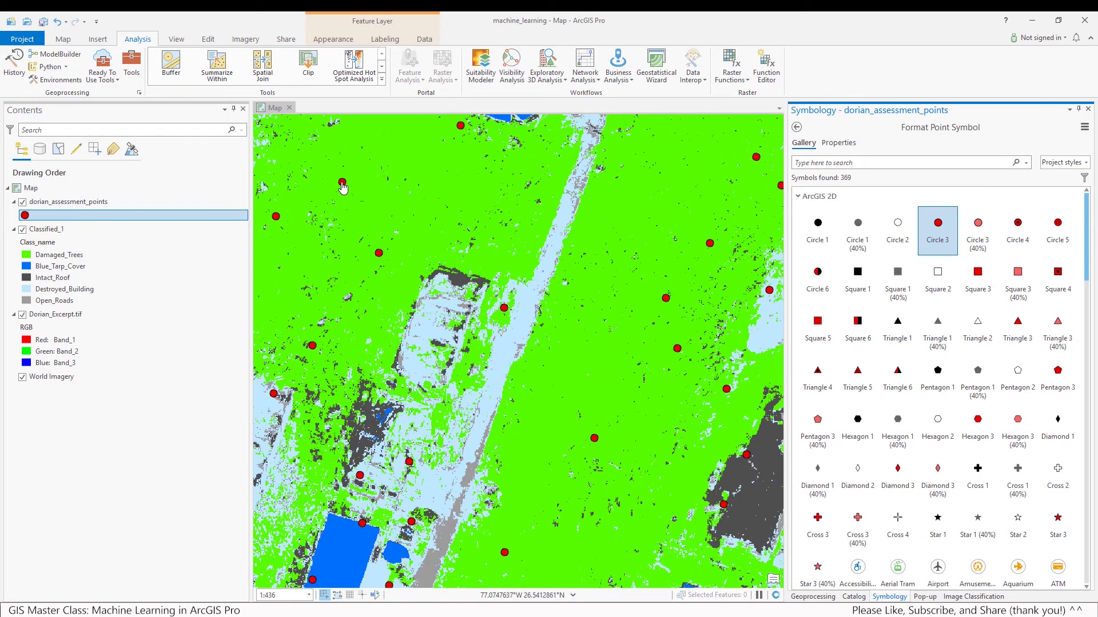
pyautogui.click(342, 185)
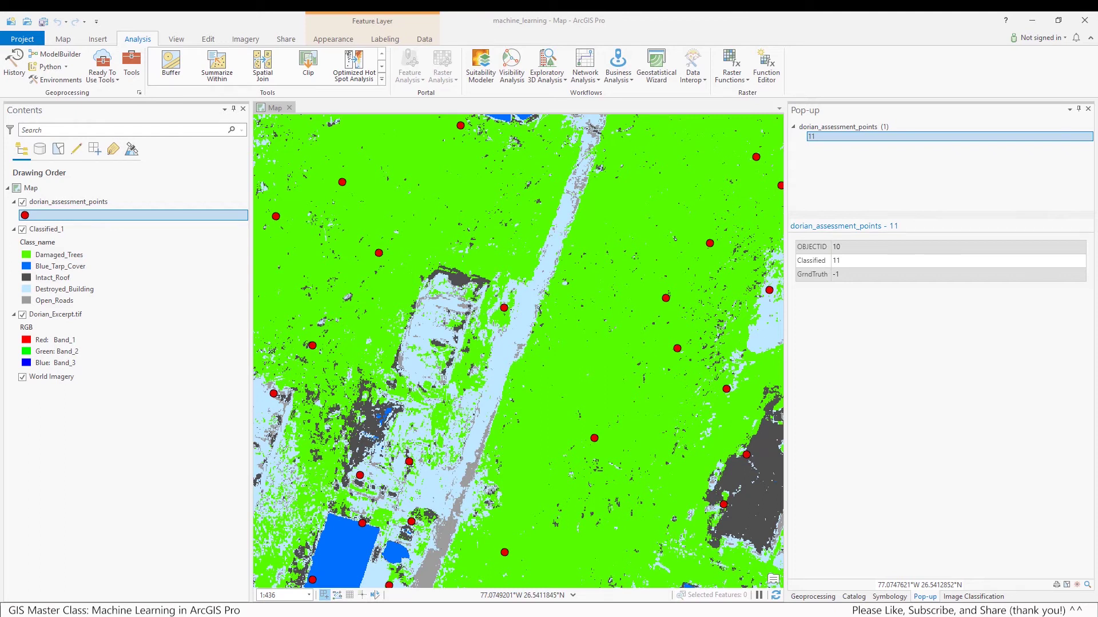
pyautogui.click(23, 230)
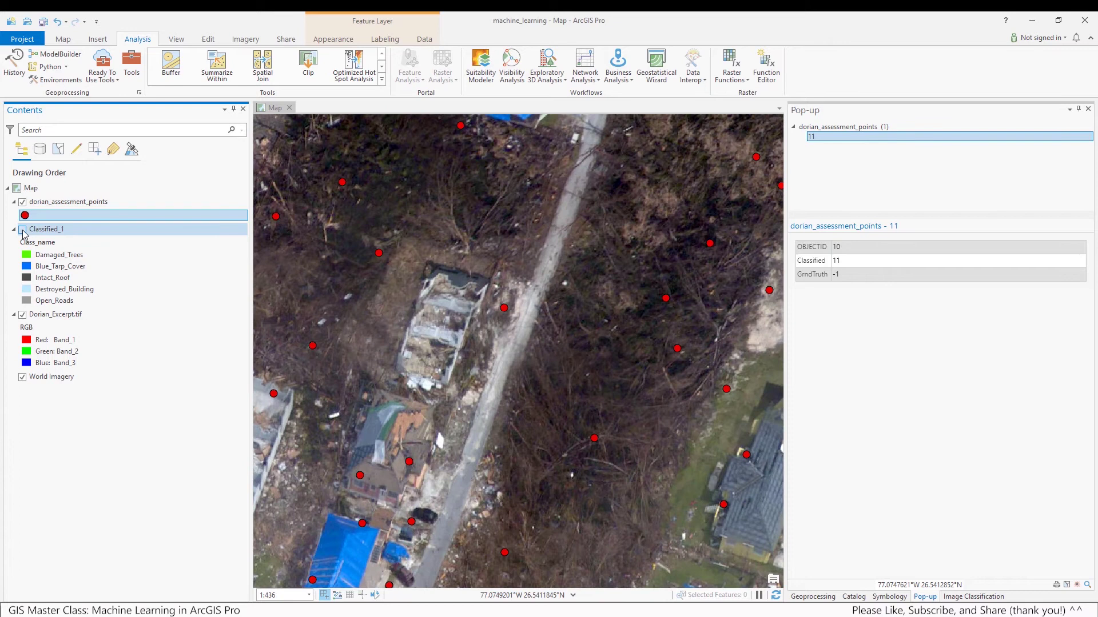
pyautogui.click(23, 230)
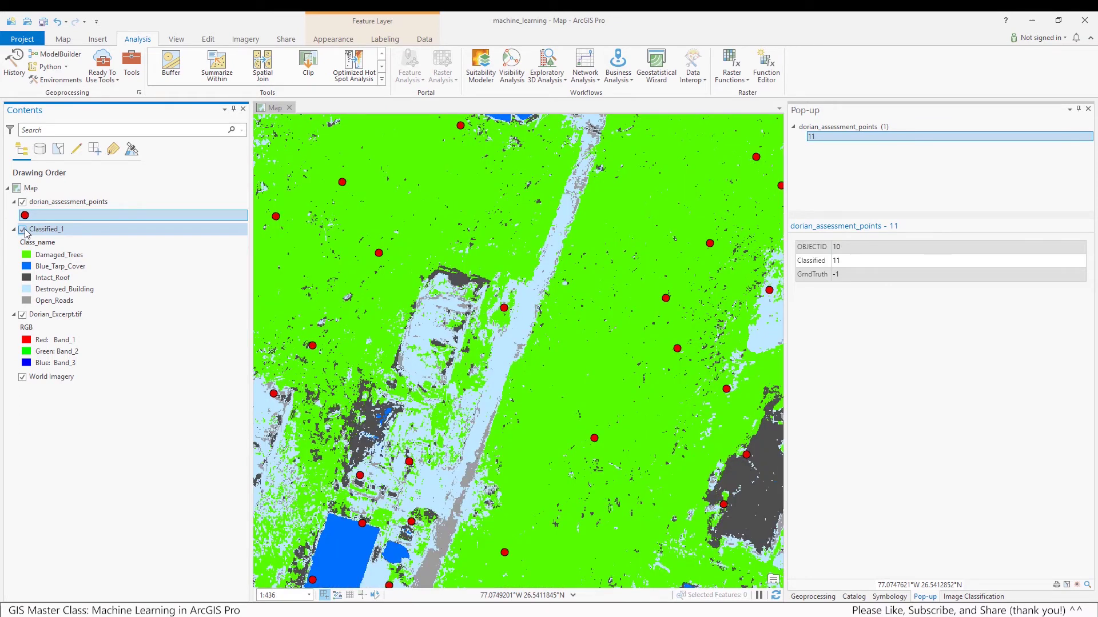
pyautogui.click(23, 229)
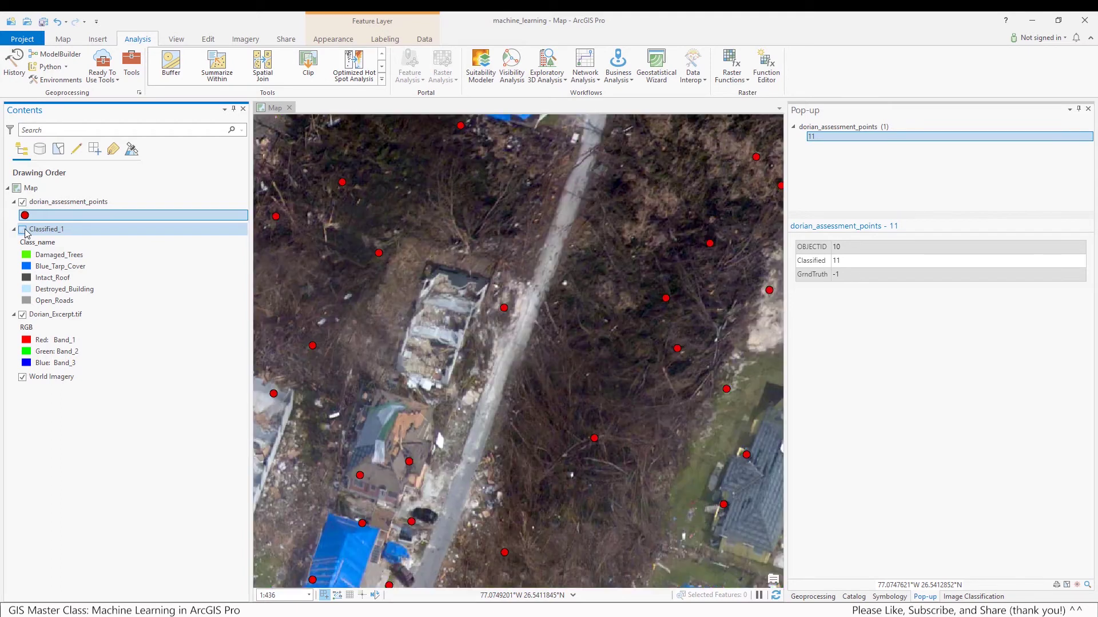
pyautogui.click(23, 230)
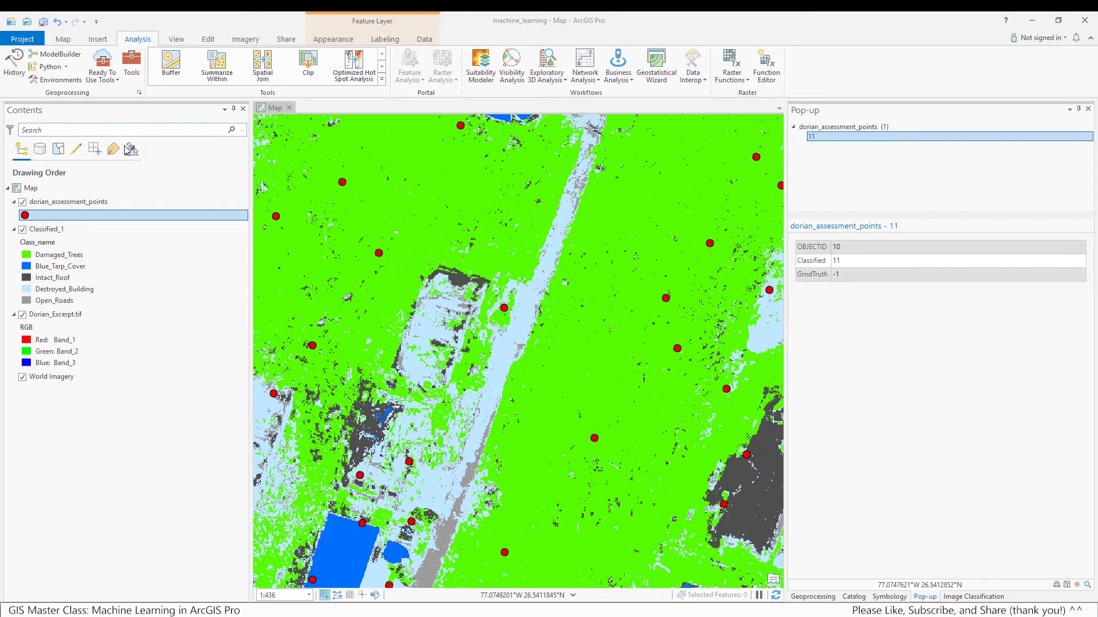
pyautogui.click(81, 202)
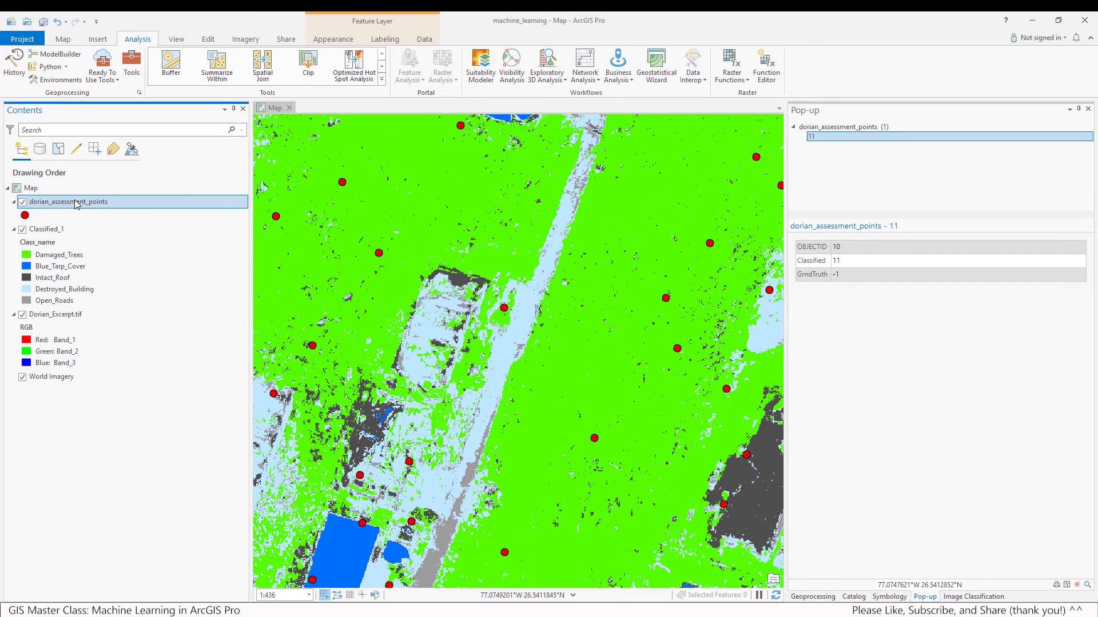
# Step: Open the dorian_assessment_points attribute table, enlarge it, and zoom the map to the first point
pyautogui.rightClick(78, 204)
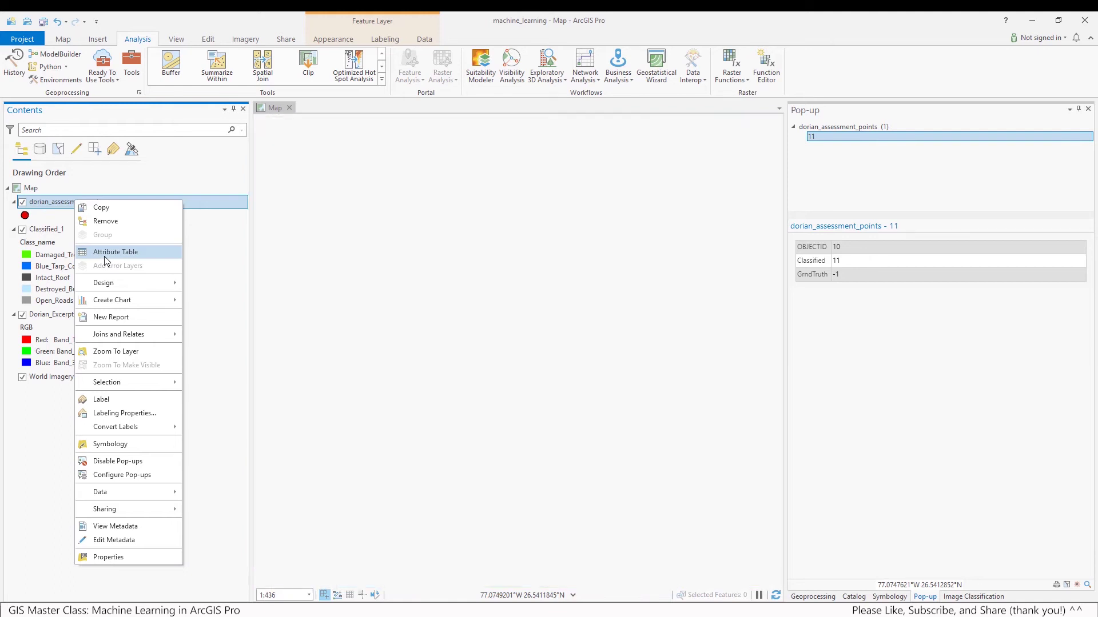
pyautogui.click(105, 253)
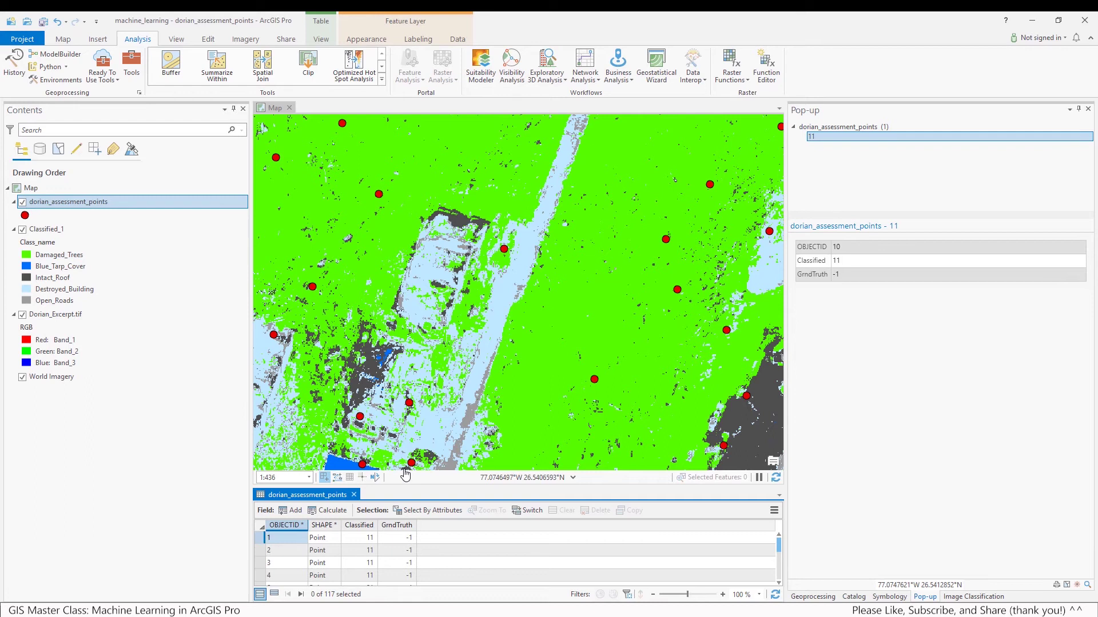
pyautogui.moveTo(400, 485); pyautogui.dragTo(401, 414)
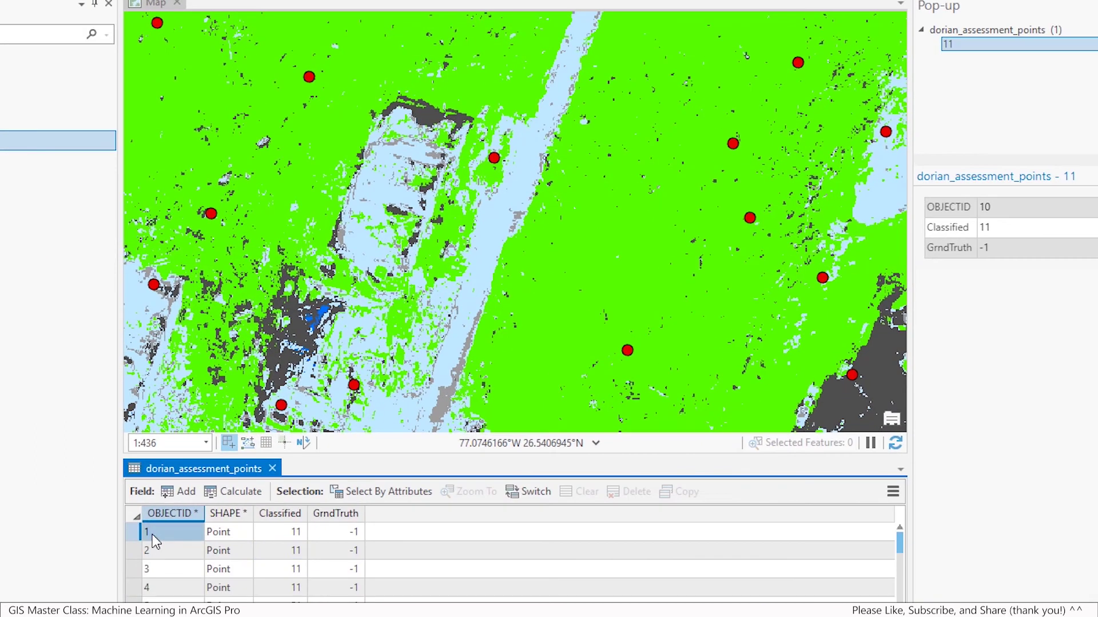
pyautogui.click(135, 536)
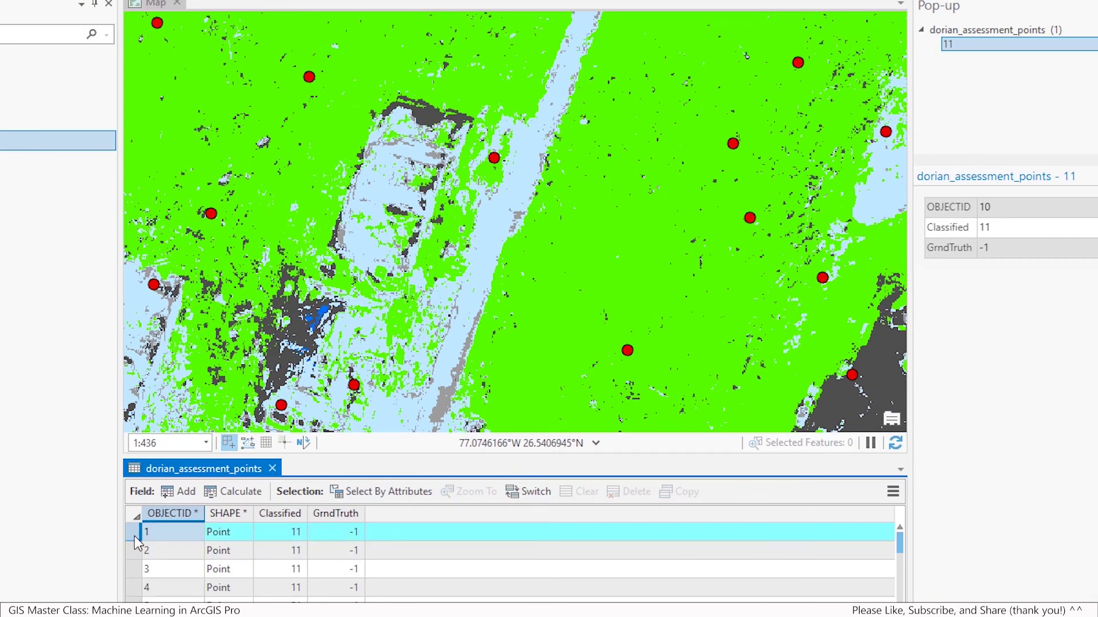
pyautogui.rightClick(133, 536)
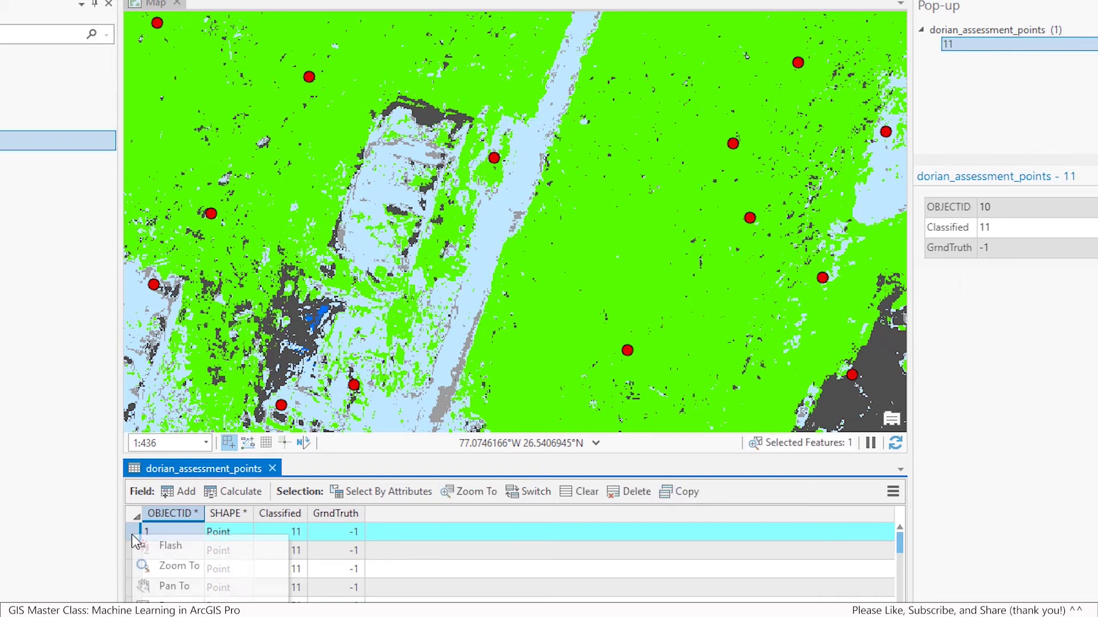
pyautogui.click(177, 566)
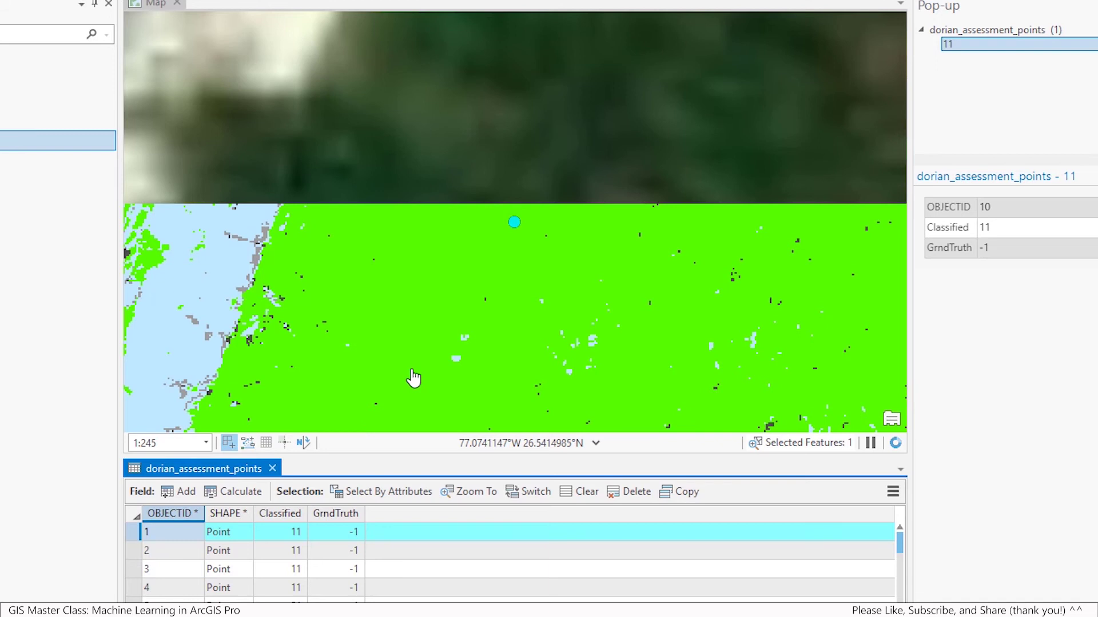
pyautogui.click(515, 224)
# Step: Compare the imagery under the first point and set its GrndTruth to 11
pyautogui.click(2, 181)
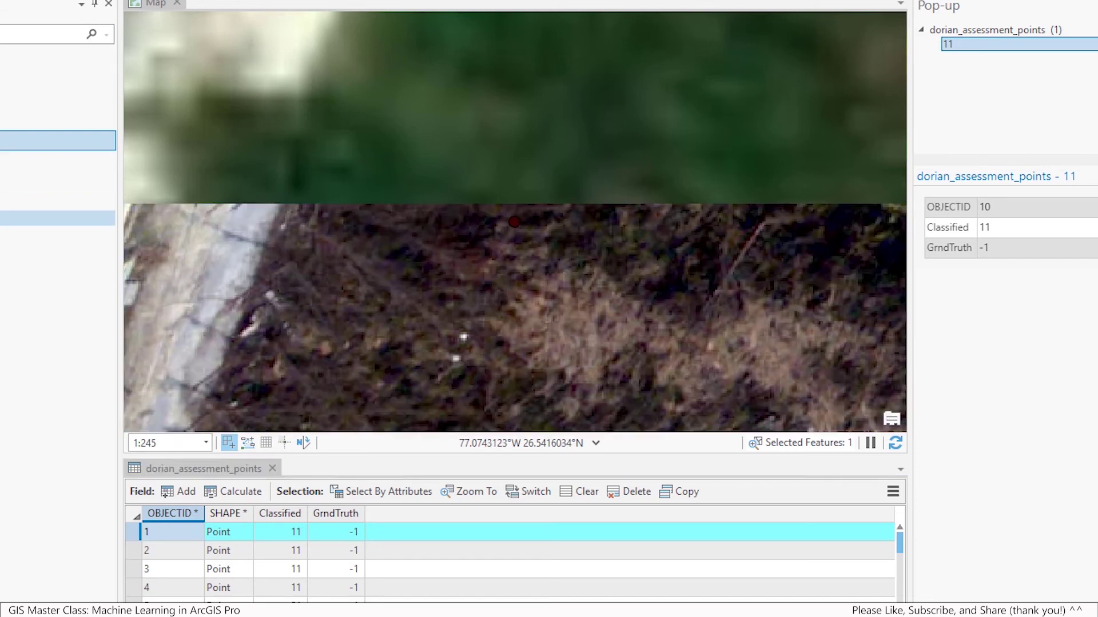
pyautogui.click(3, 181)
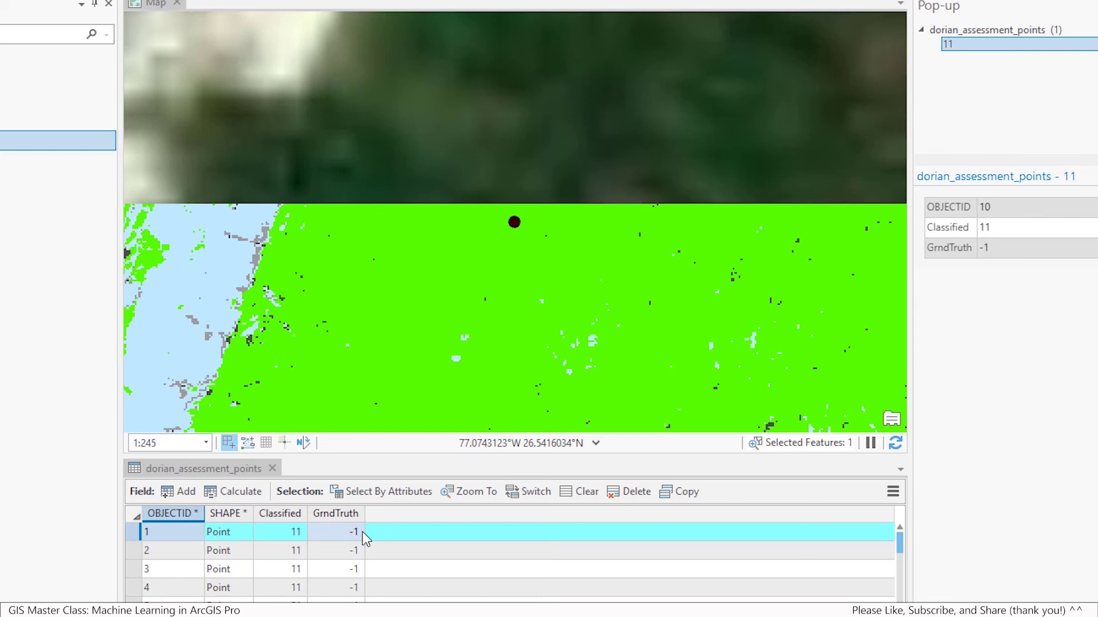
pyautogui.click(365, 536)
pyautogui.click(363, 538)
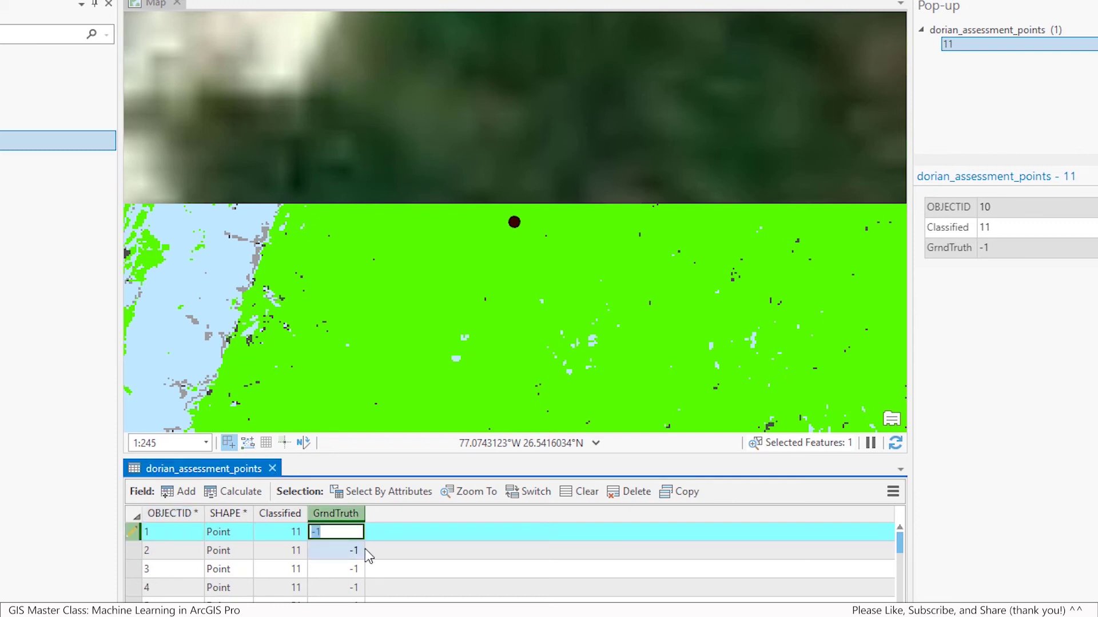
pyautogui.write('11')
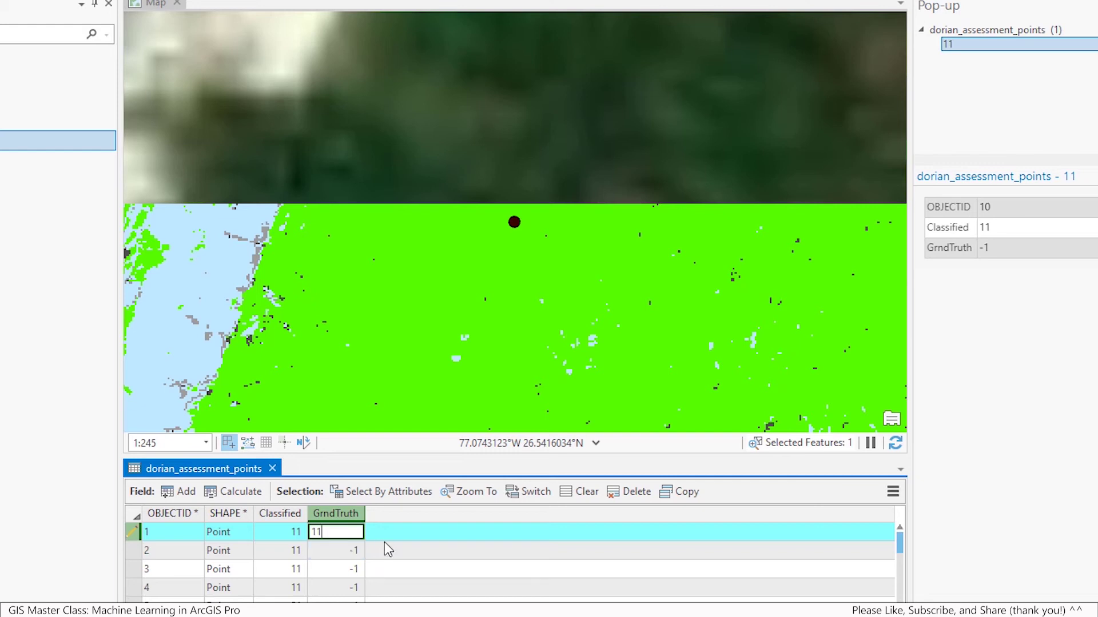
pyautogui.press('Return')
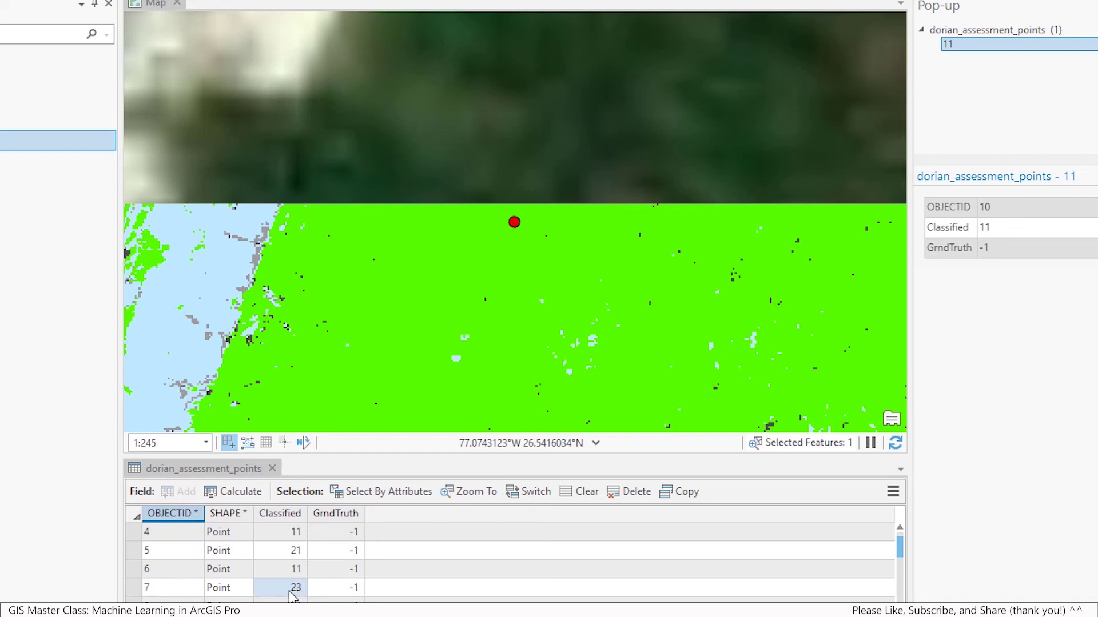
# Step: Zoom to assessment point 7, check the imagery beneath it, and enter GrndTruth 21
pyautogui.click(133, 590)
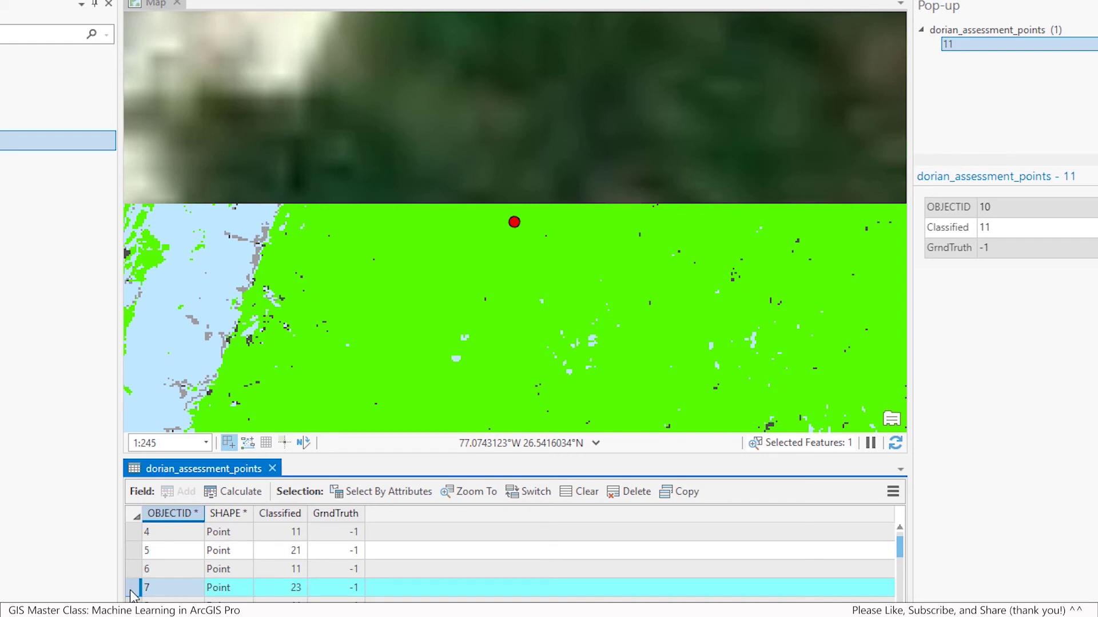
pyautogui.rightClick(132, 591)
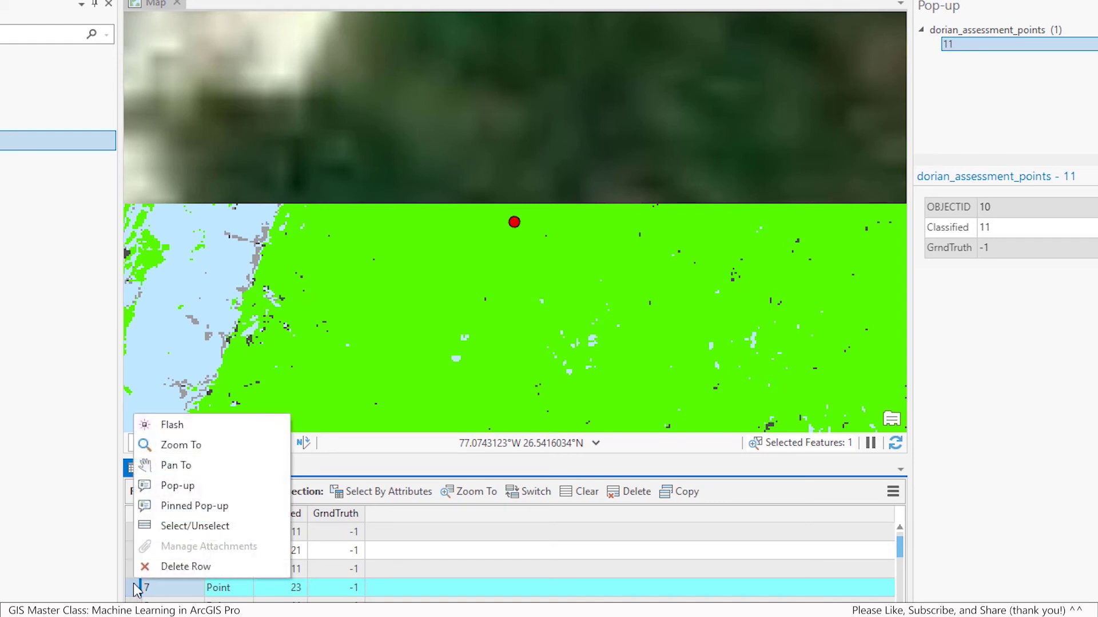
pyautogui.click(209, 443)
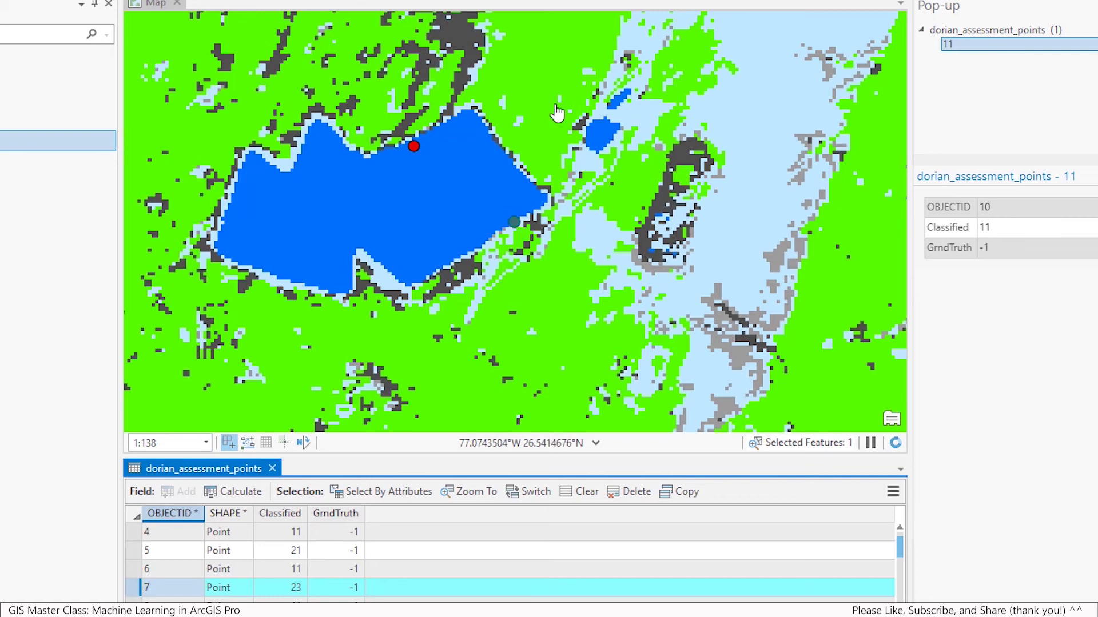
pyautogui.click(5, 181)
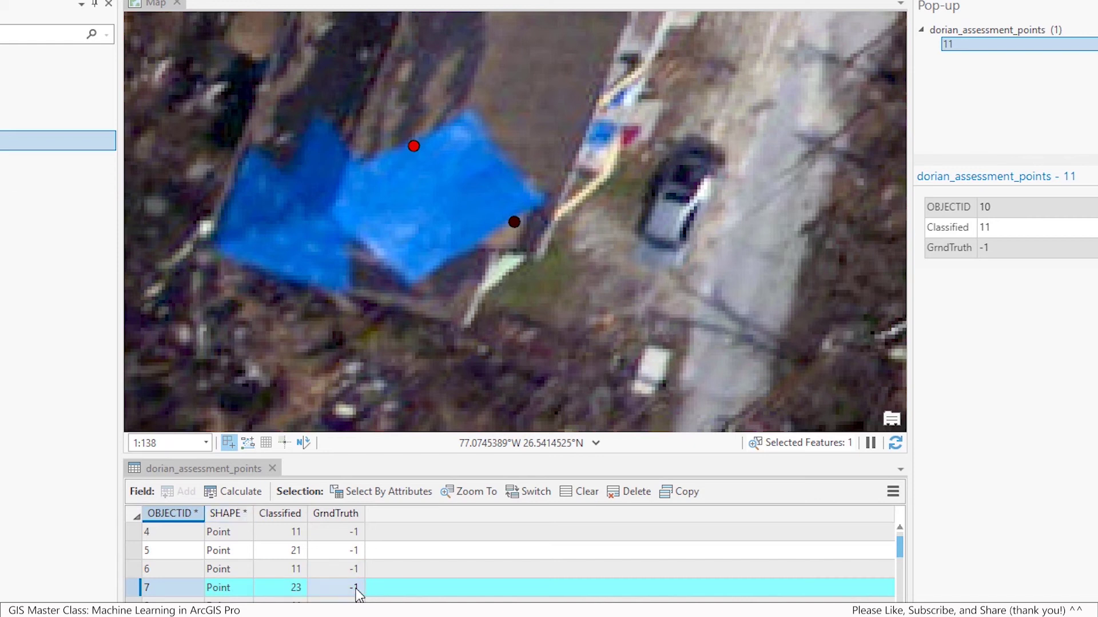
pyautogui.click(356, 593)
pyautogui.click(355, 593)
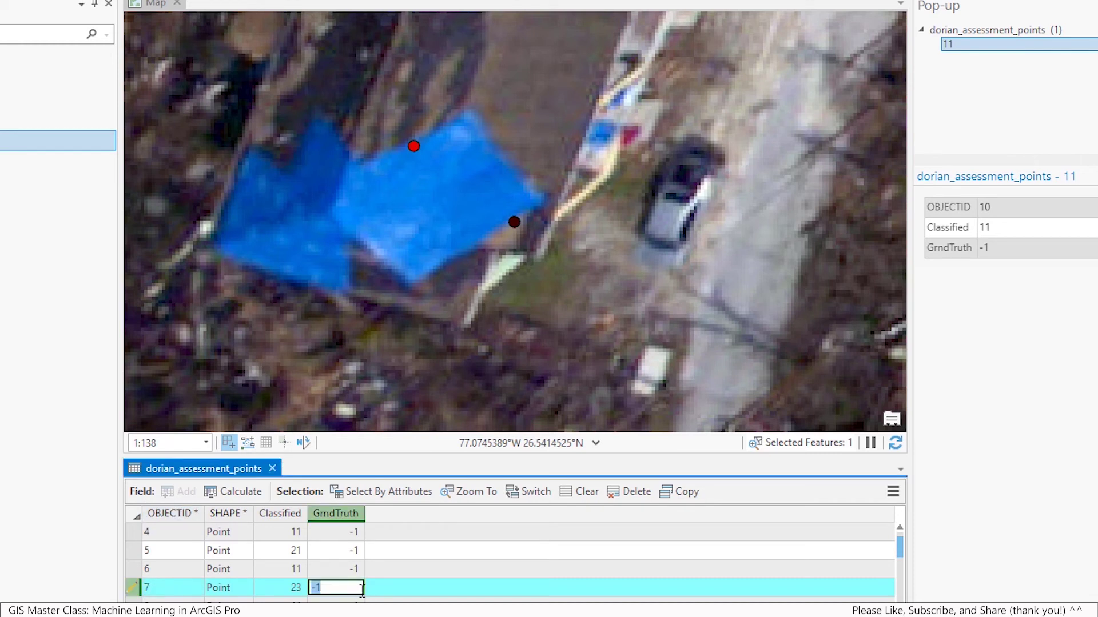
pyautogui.write('21')
pyautogui.press('Return')
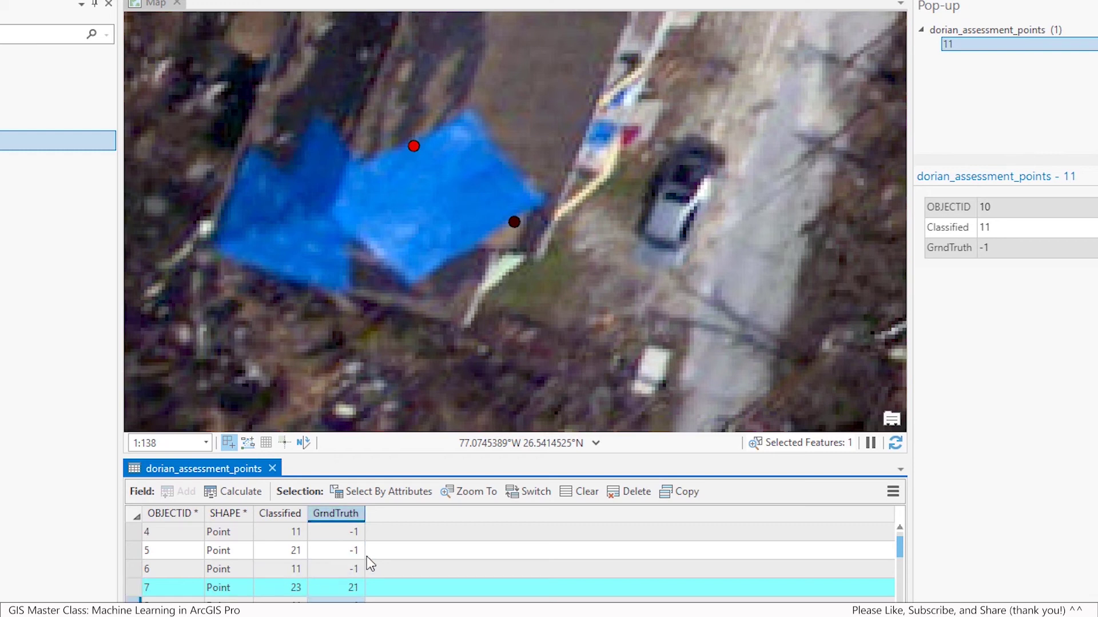
pyautogui.scroll(-4, 345, 557)
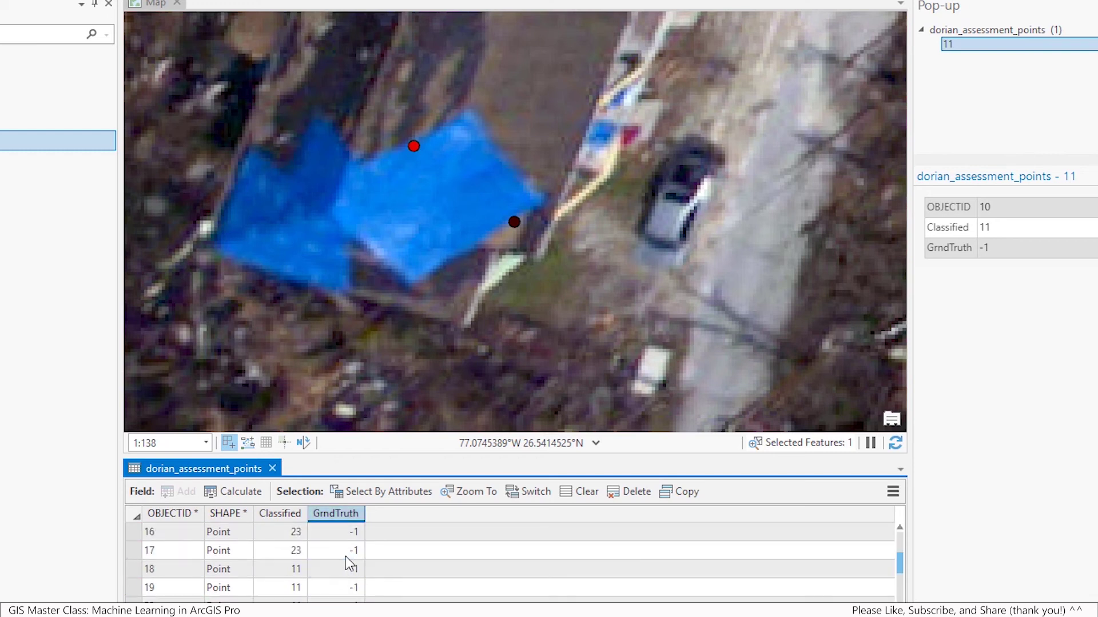
pyautogui.scroll(5, 345, 557)
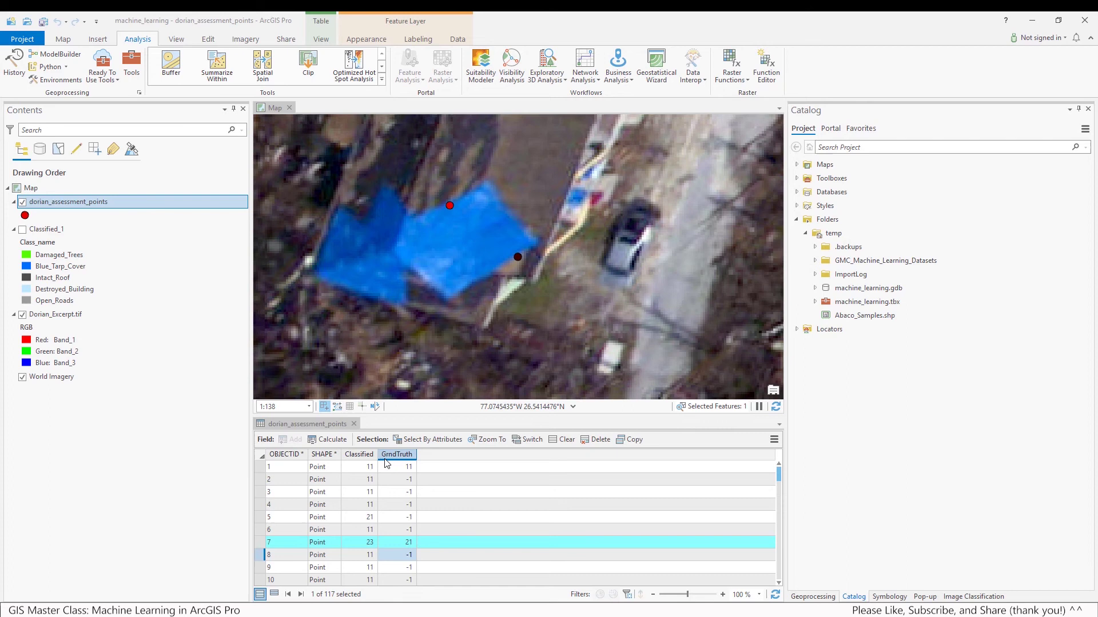
# Step: Remove the dorian_assessment_points layer from the map, discarding its unsaved edits
pyautogui.rightClick(73, 202)
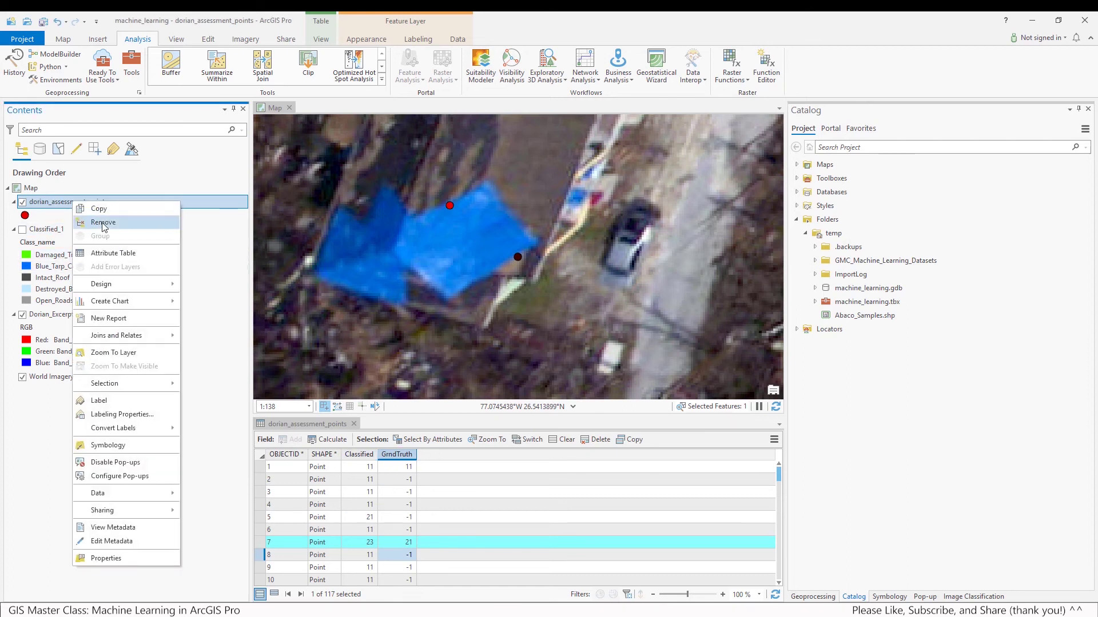
pyautogui.click(104, 223)
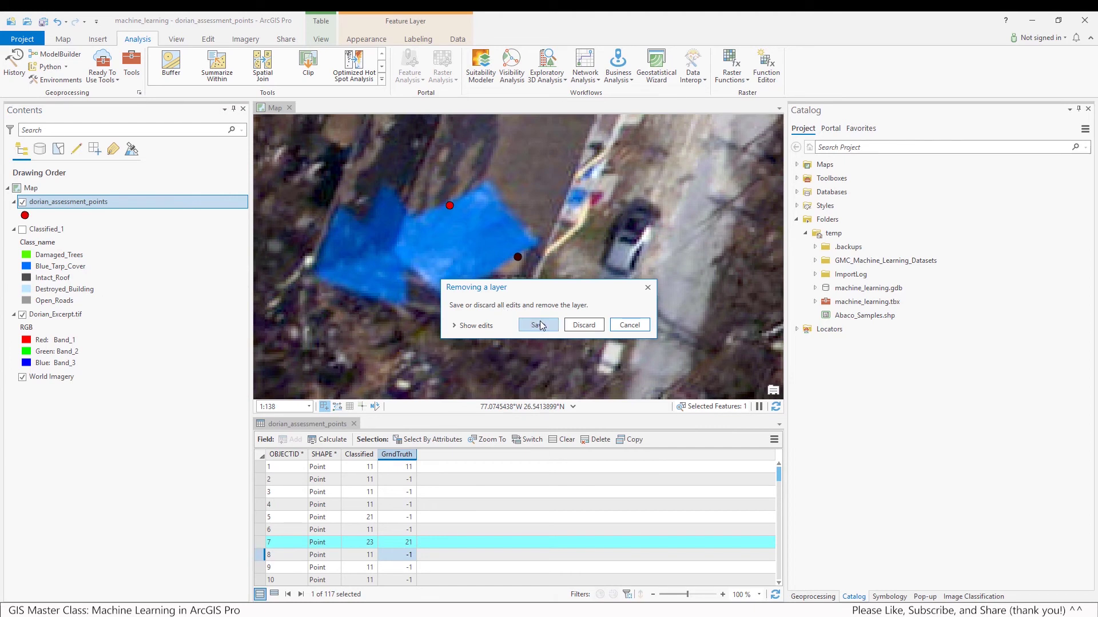
pyautogui.click(582, 326)
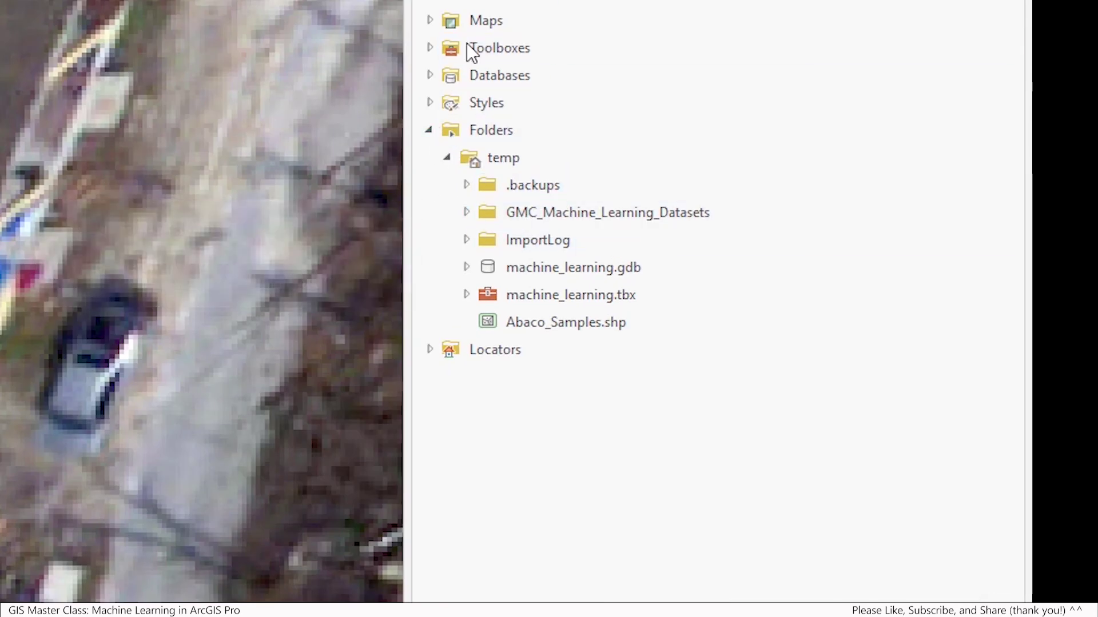
# Step: Add dorian_assesment_points.shp from temp > GMC_Machine_Learning_Datasets > datasets > assessment_data to the map
pyautogui.click(469, 133)
pyautogui.click(492, 162)
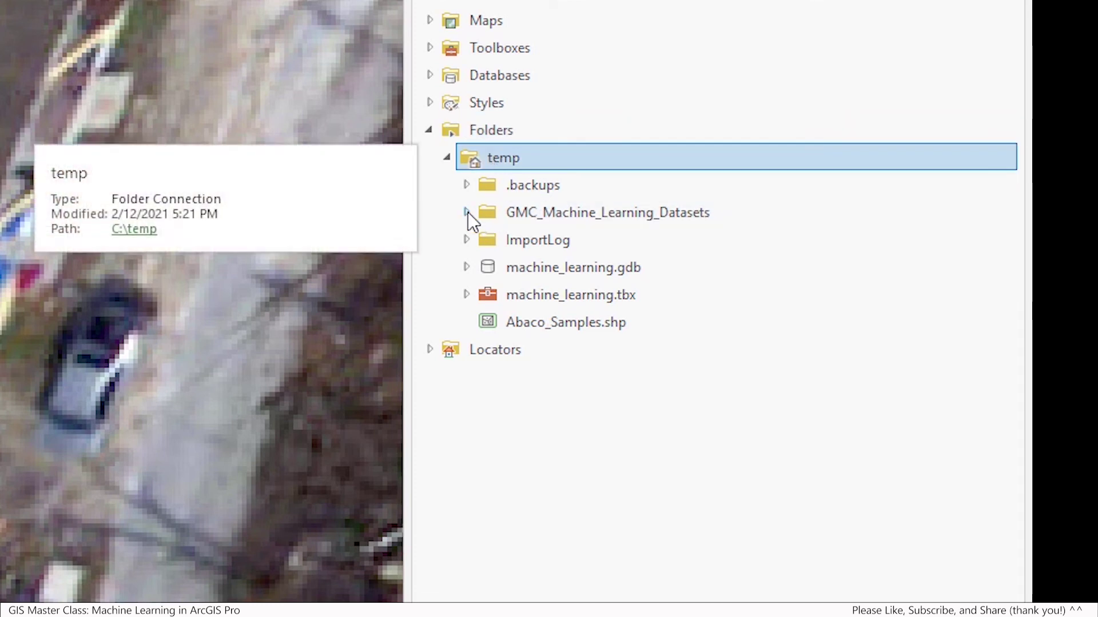
pyautogui.click(466, 213)
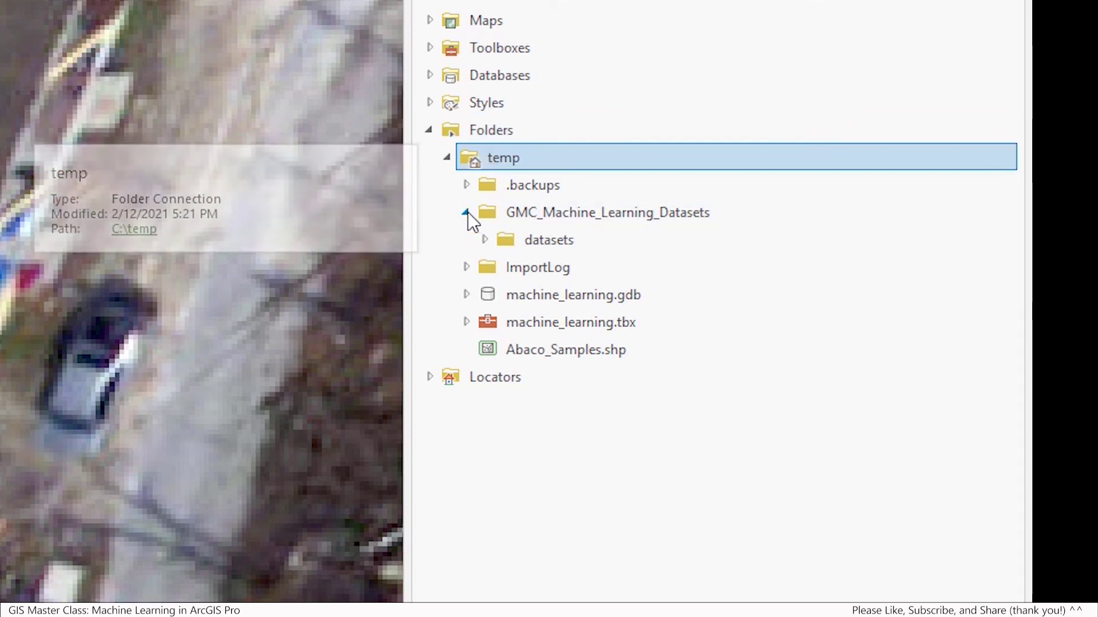
pyautogui.click(485, 241)
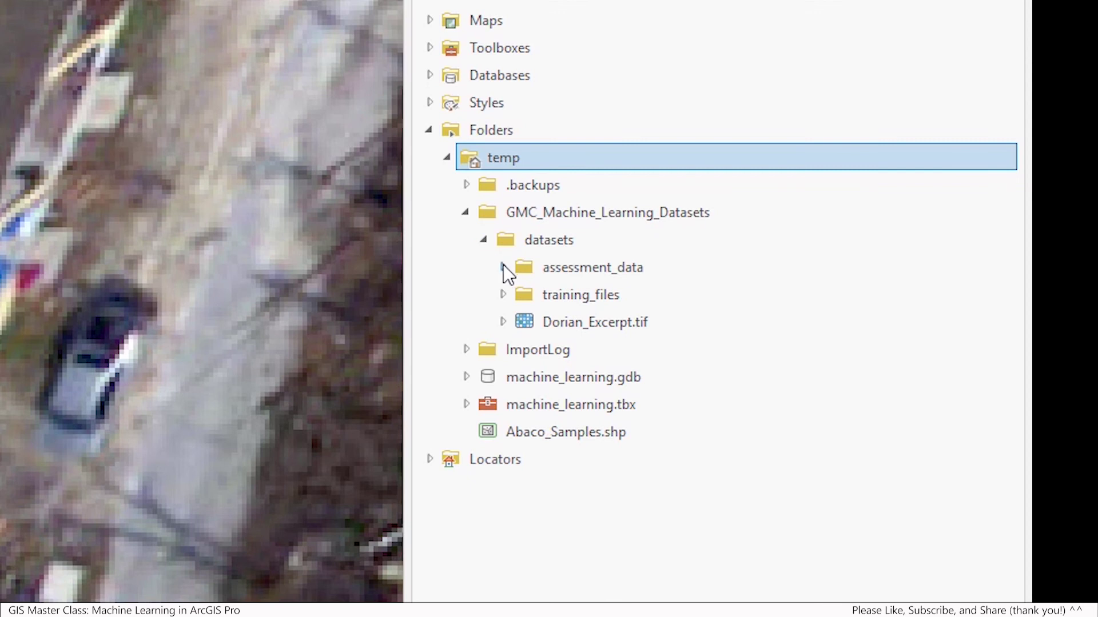
pyautogui.click(502, 267)
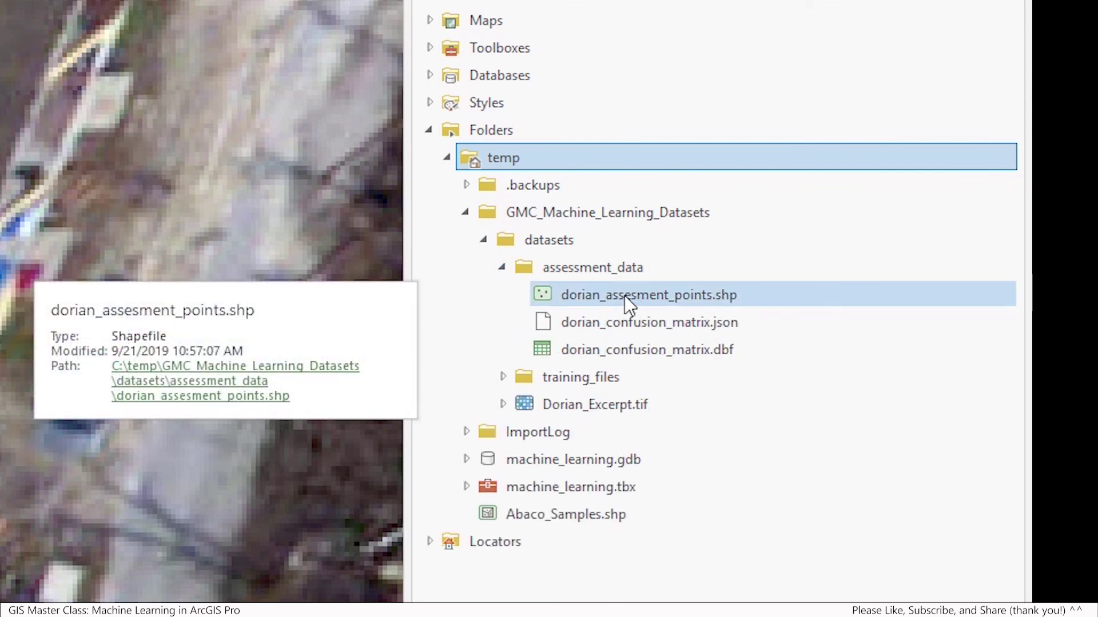
pyautogui.moveTo(629, 294); pyautogui.dragTo(120, 195)
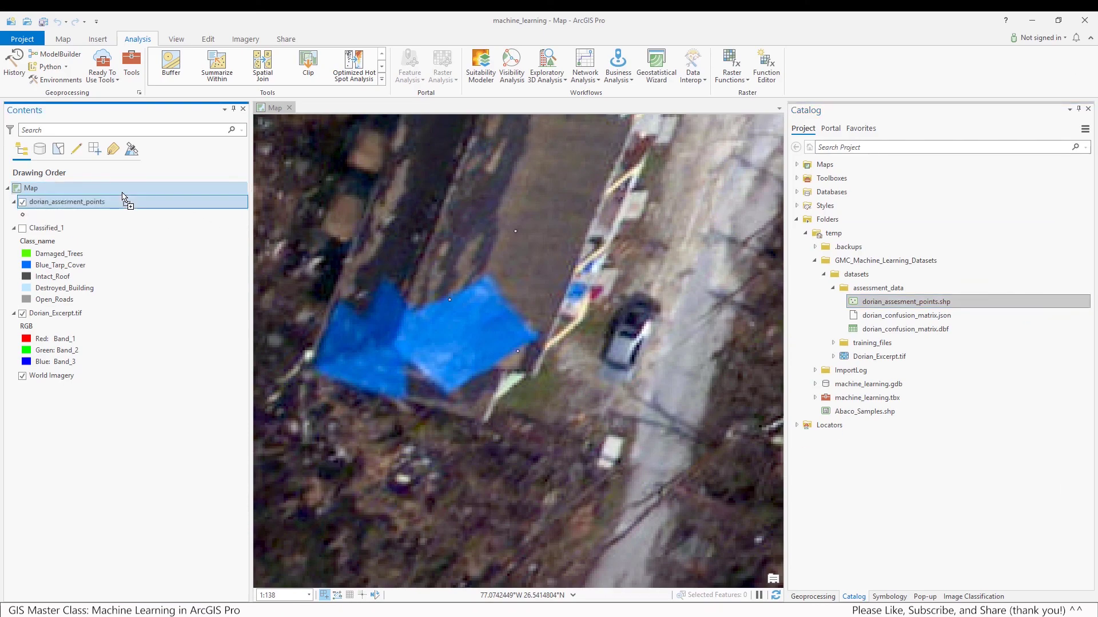
# Step: Symbolize the dorian_assesment_points layer as red squares (Square 3)
pyautogui.click(24, 216)
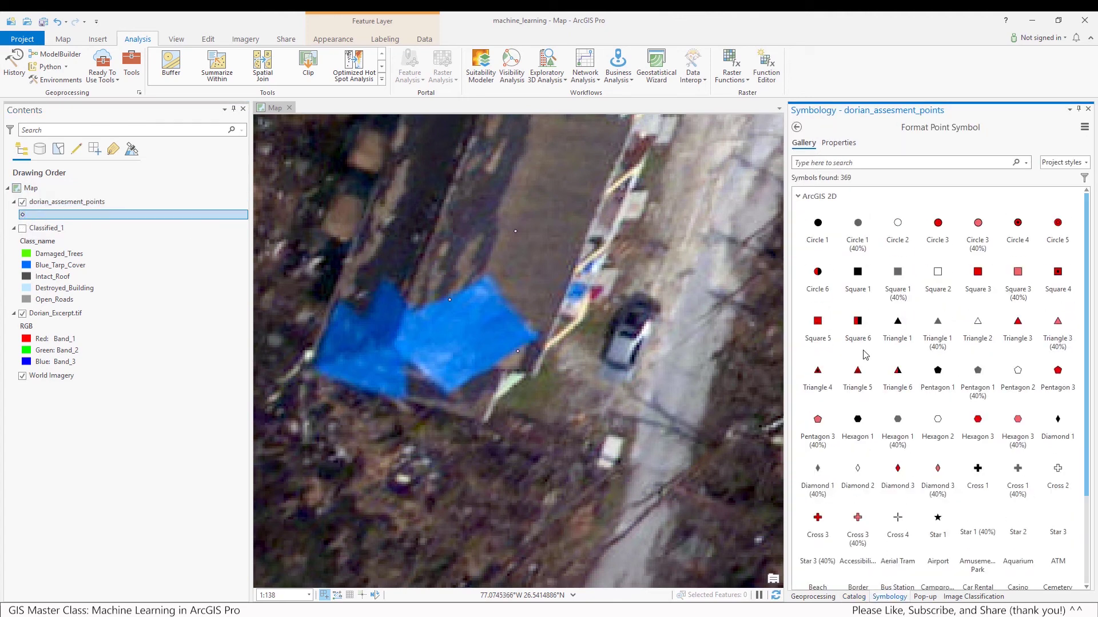
pyautogui.click(978, 275)
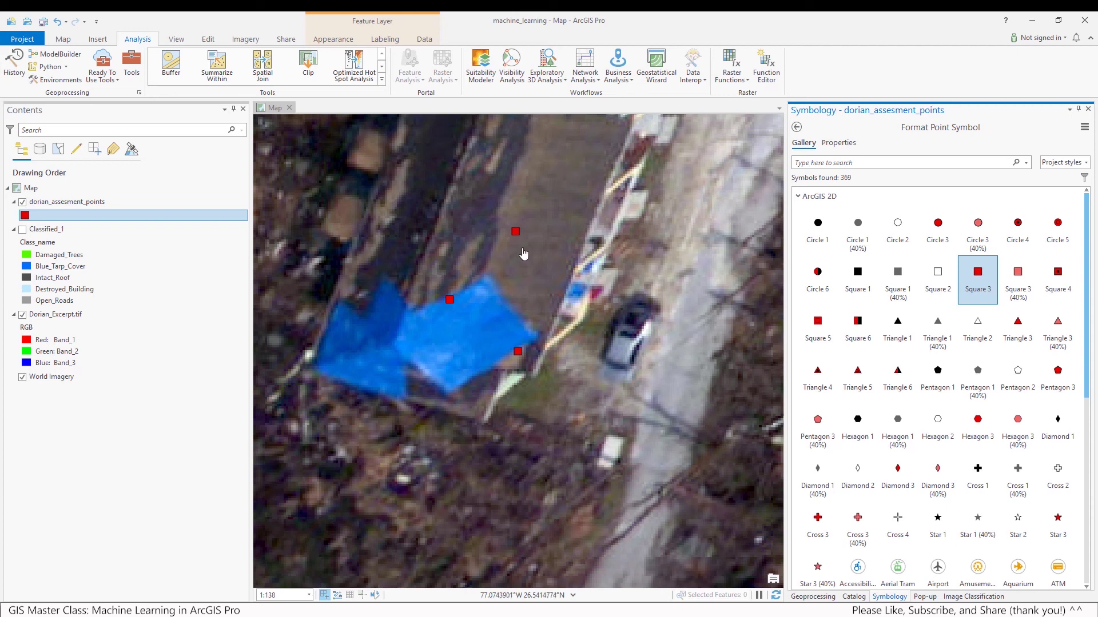
pyautogui.click(59, 206)
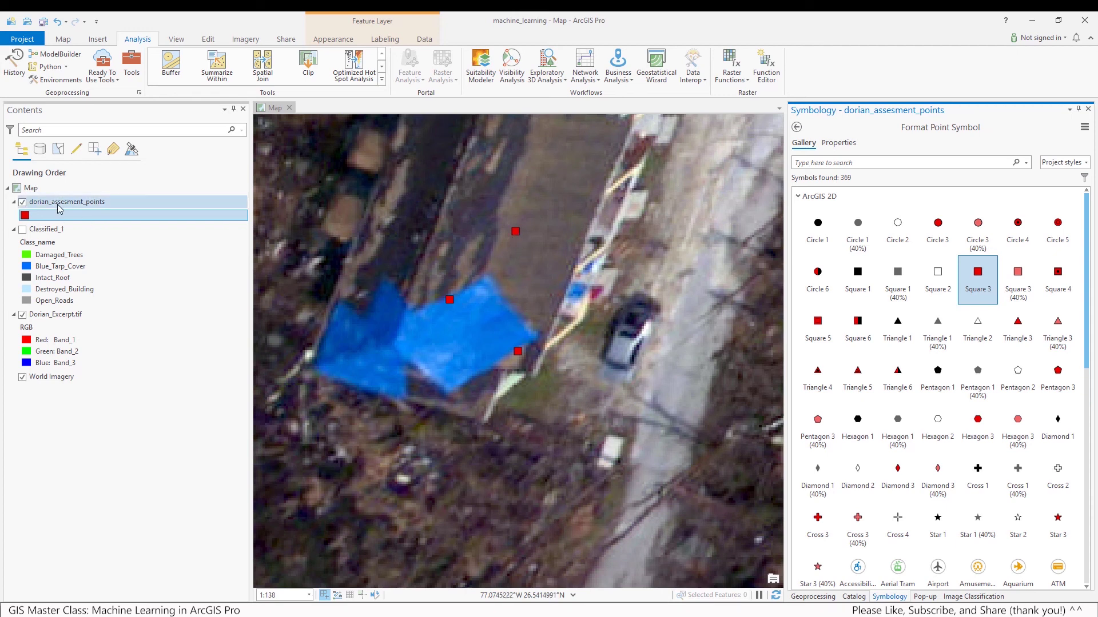
# Step: Review records FID 0–6 in the layer's attribute table to confirm GrndTruth is filled, then close it
pyautogui.rightClick(60, 207)
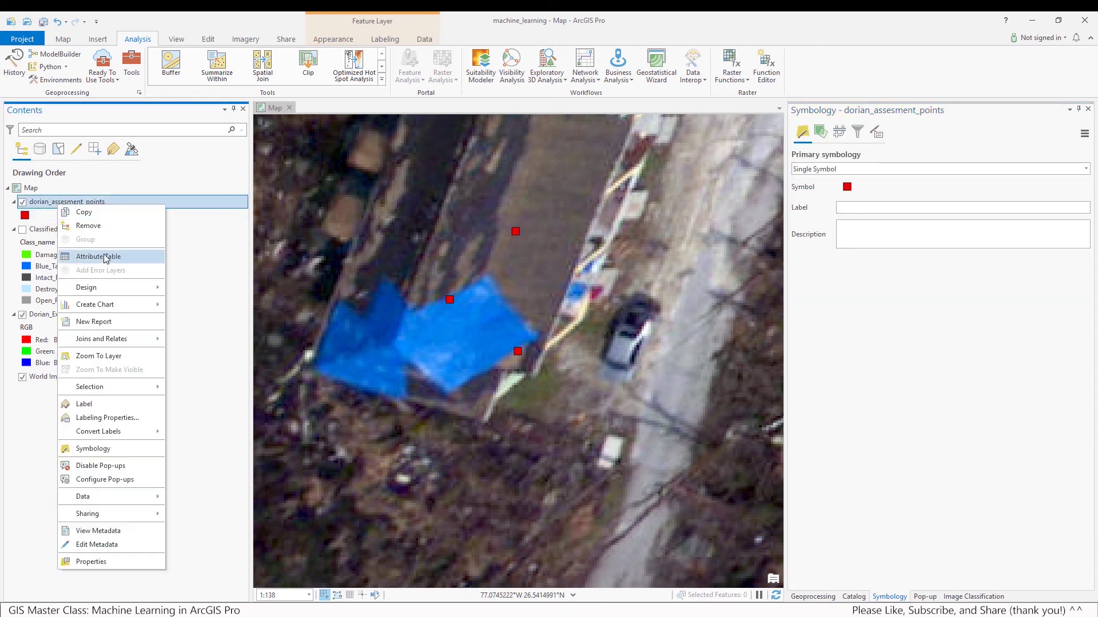
pyautogui.press('Return')
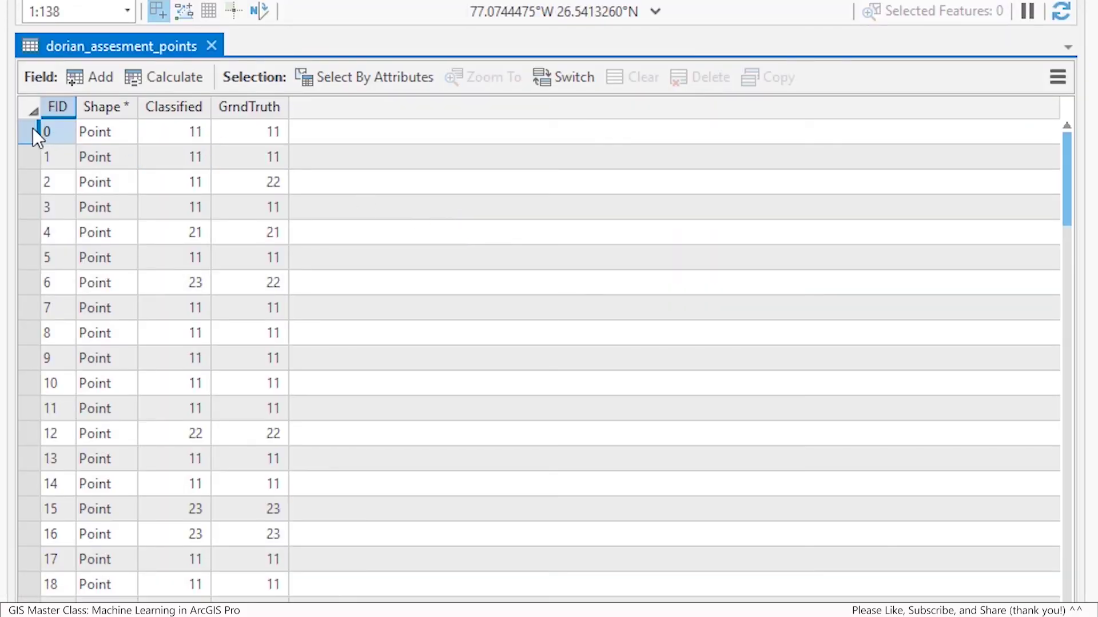
pyautogui.click(32, 128)
pyautogui.click(23, 160)
pyautogui.click(26, 180)
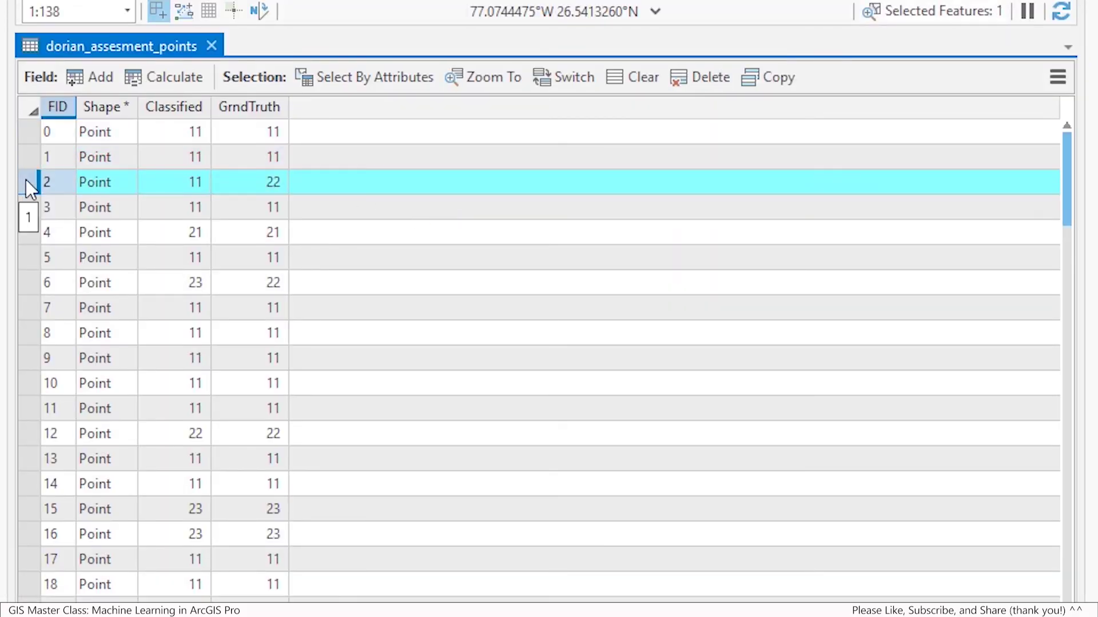
pyautogui.click(31, 203)
pyautogui.click(36, 235)
pyautogui.click(28, 258)
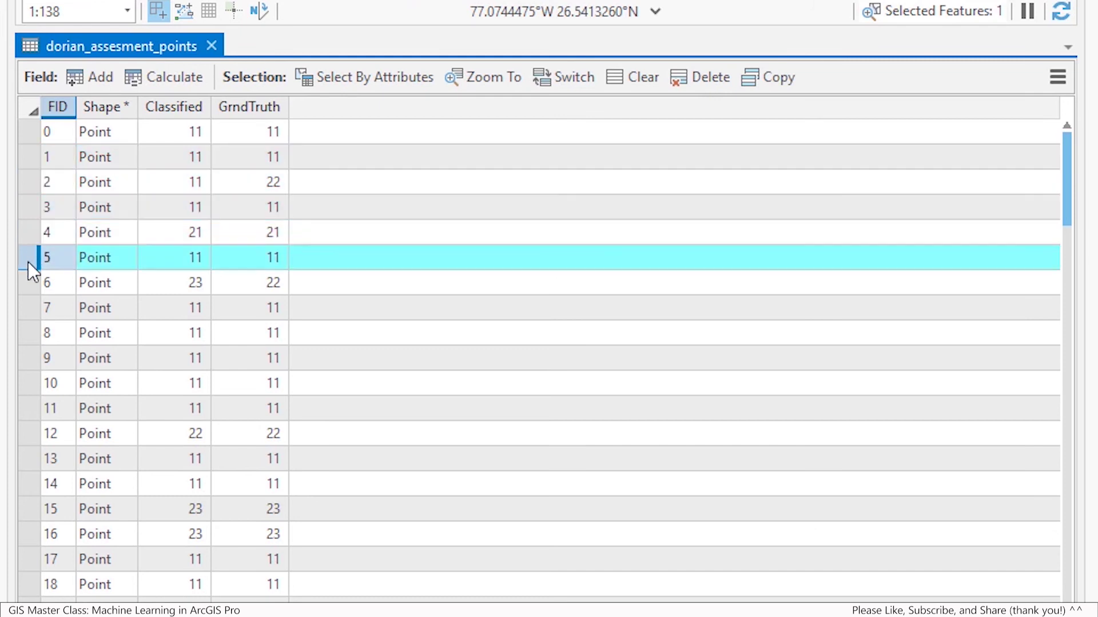
pyautogui.click(32, 282)
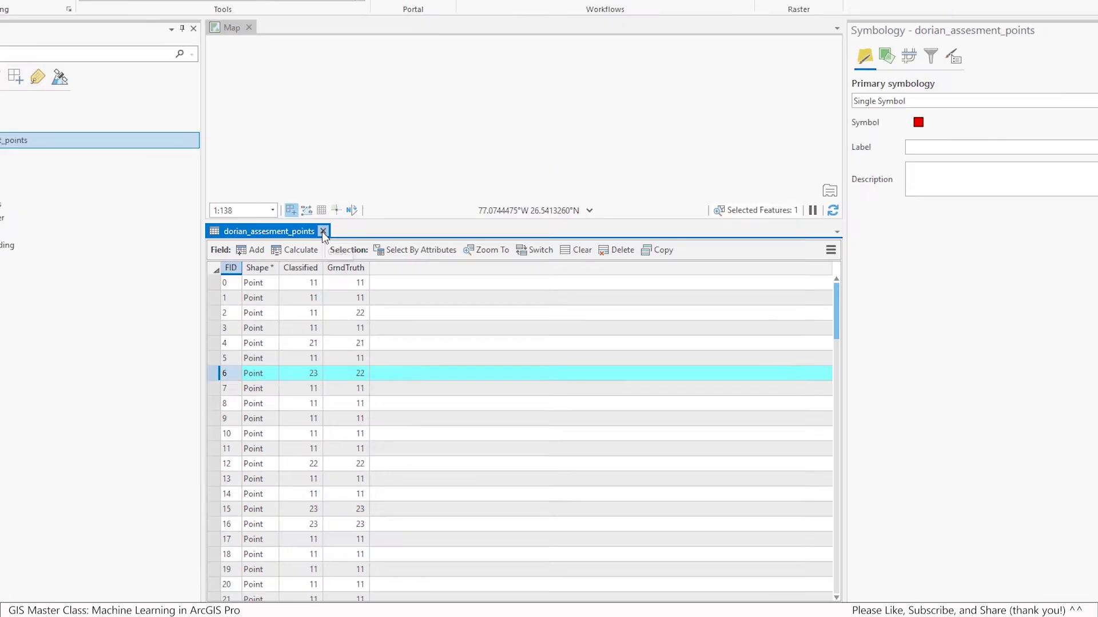
pyautogui.click(211, 45)
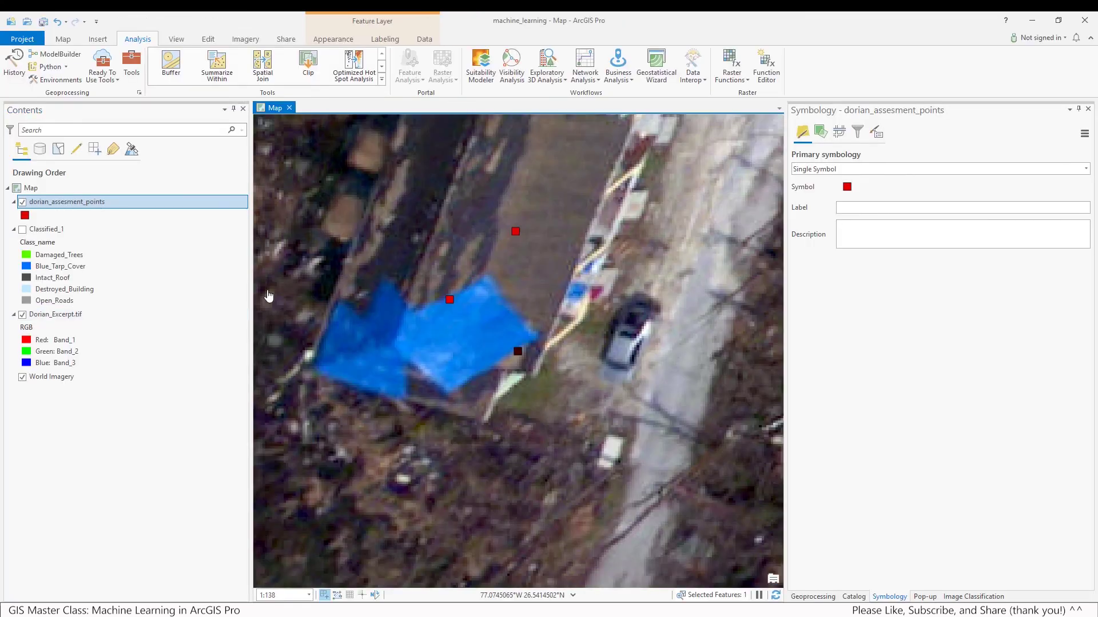